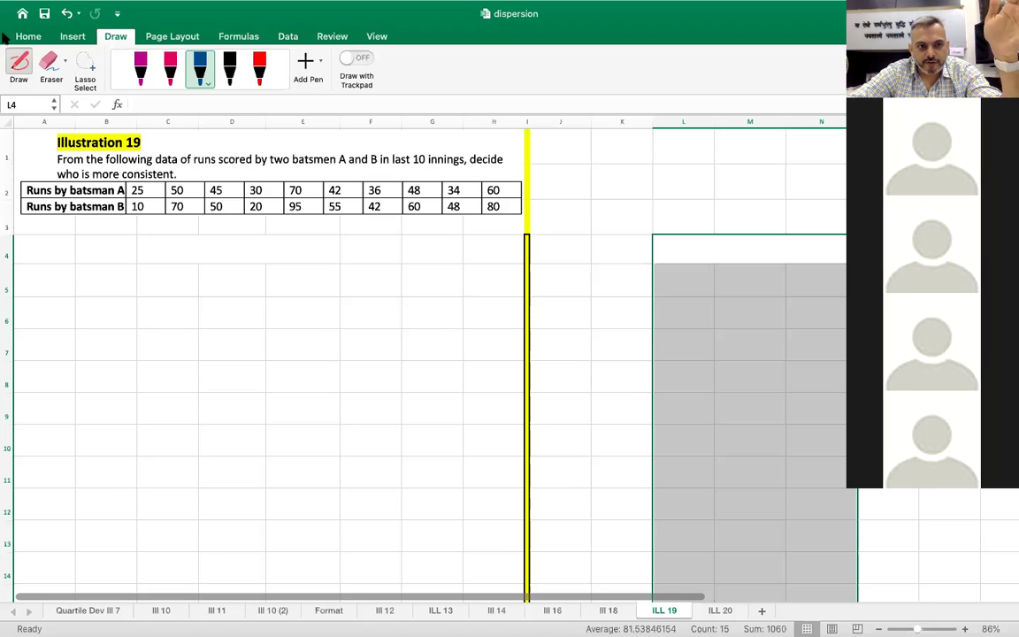
Stop inking and review the run lists and totals of Batsman A and Batsman B.
left_click(20, 58)
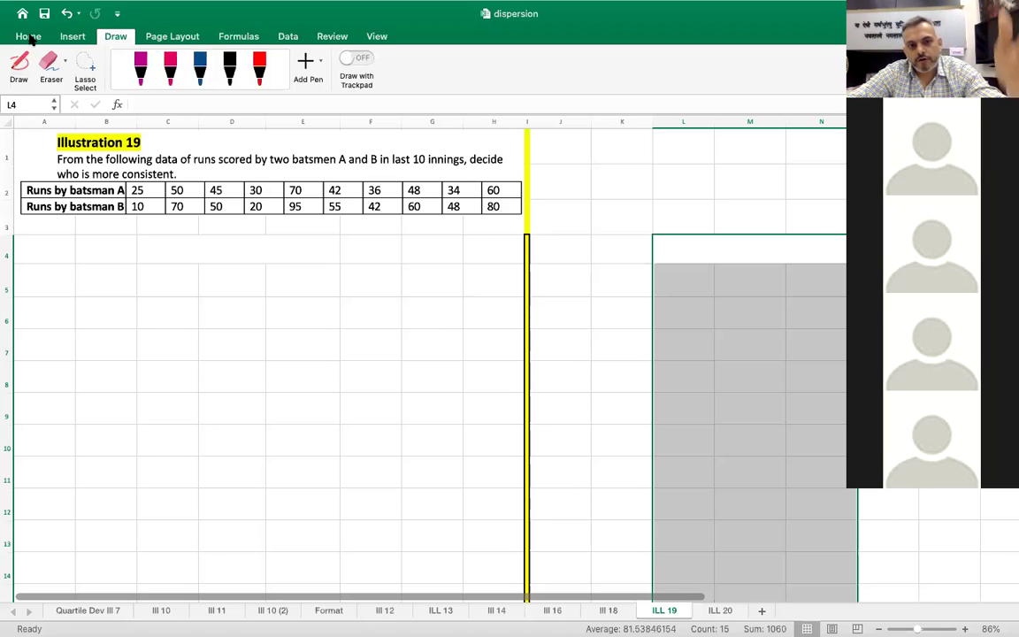
left_click(28, 37)
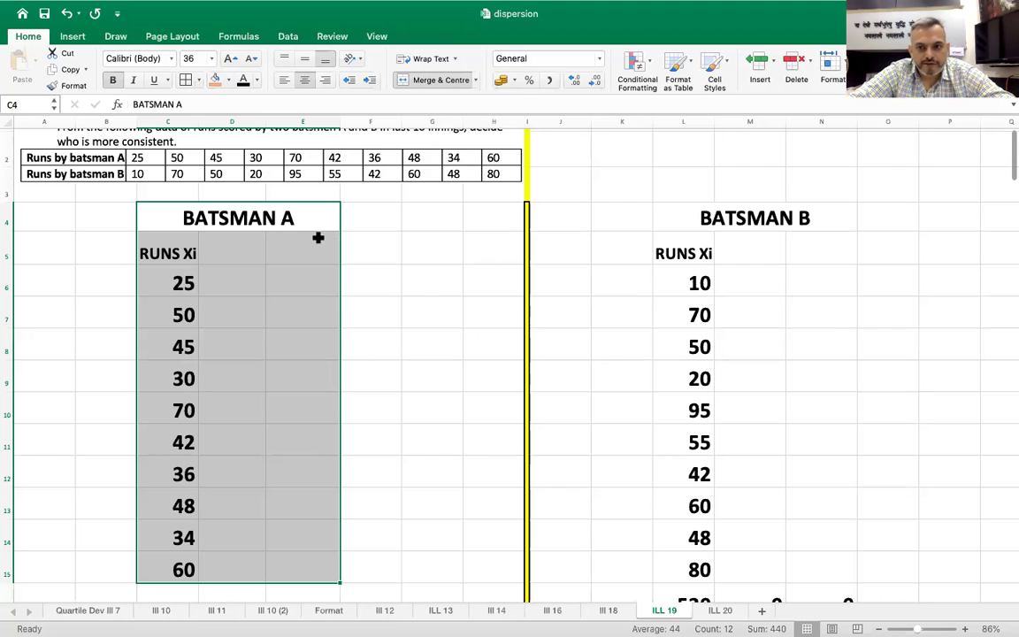
left_click(161, 259)
left_click(698, 253)
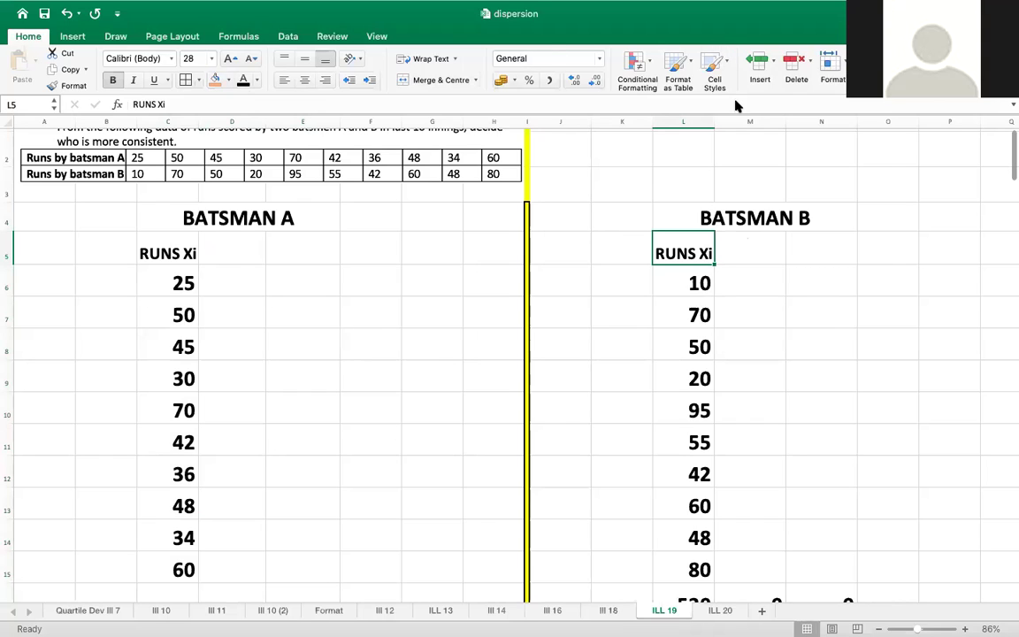
scroll(735, 105, "up", 1)
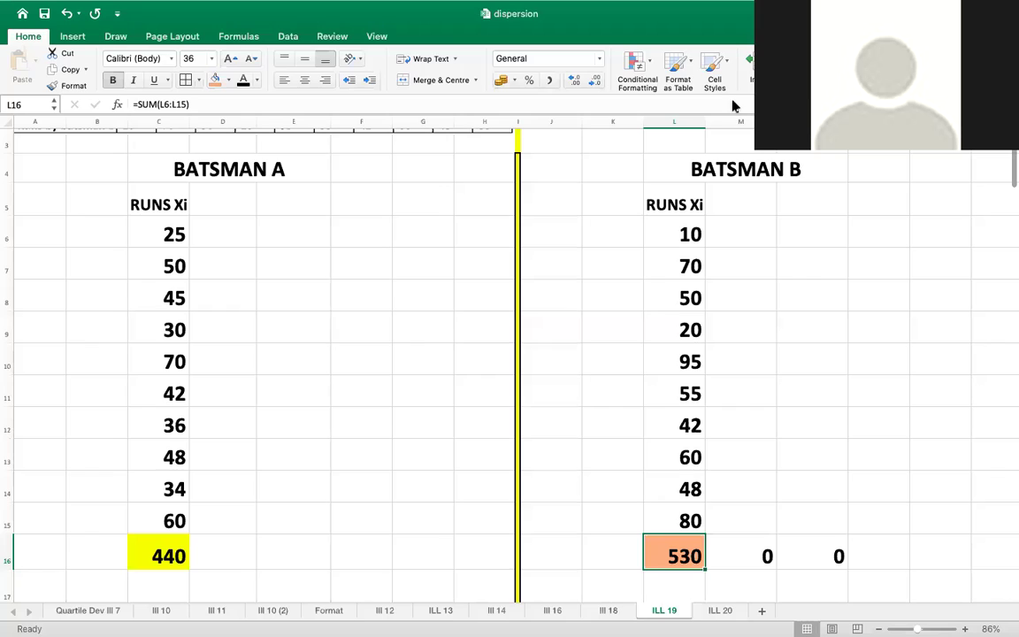
scroll(329, 307, "down", 1)
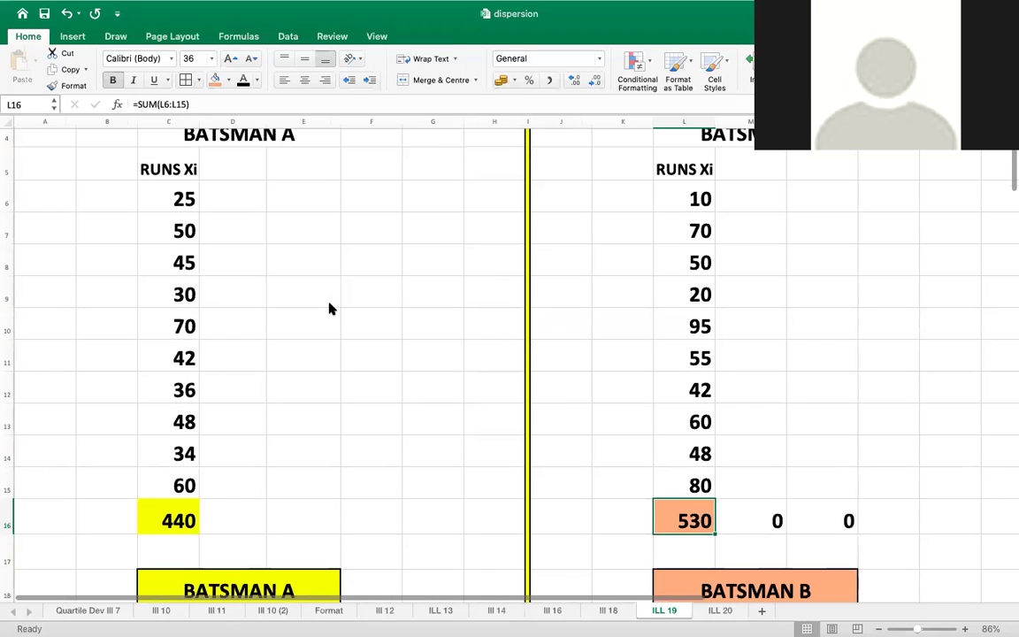
scroll(329, 308, "up", 2)
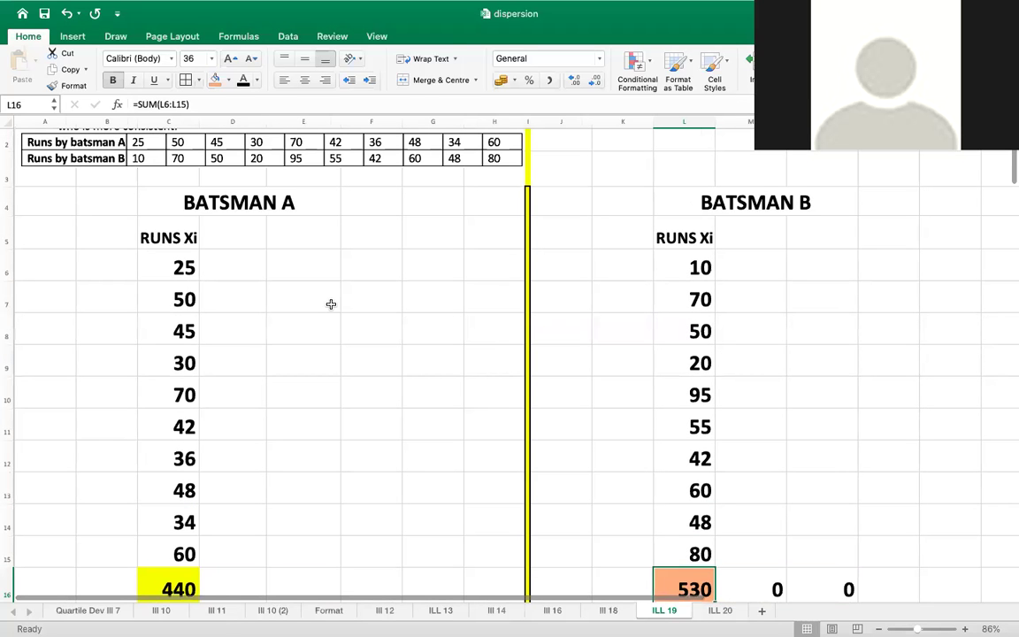
scroll(207, 502, "down", 1)
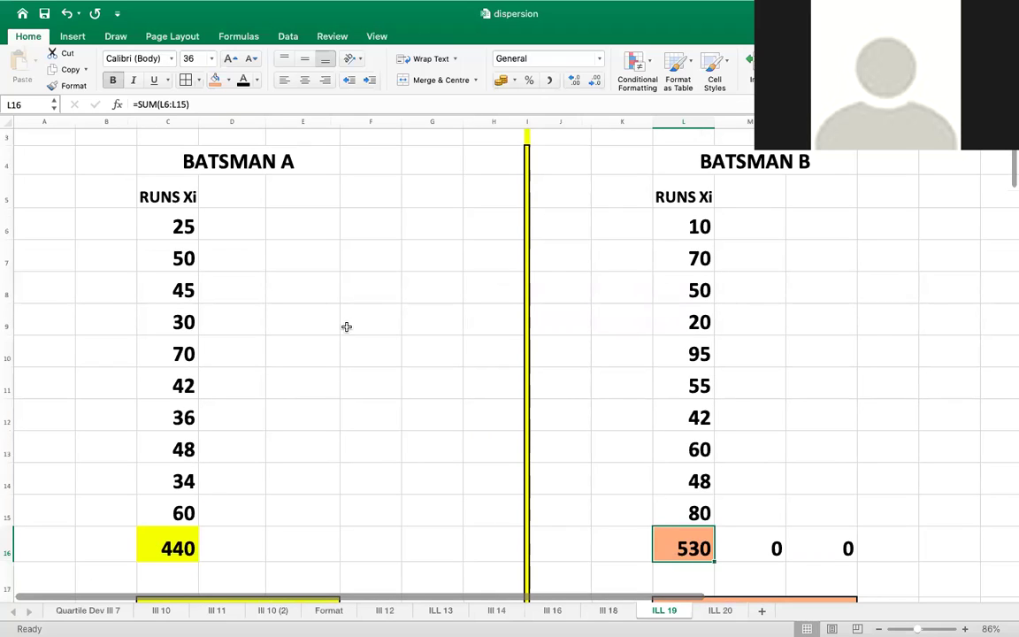
Handwrite "Mean x̄A = Σxi/n" in black ink beneath the yellow BATSMAN A heading.
left_click(111, 36)
left_click(228, 66)
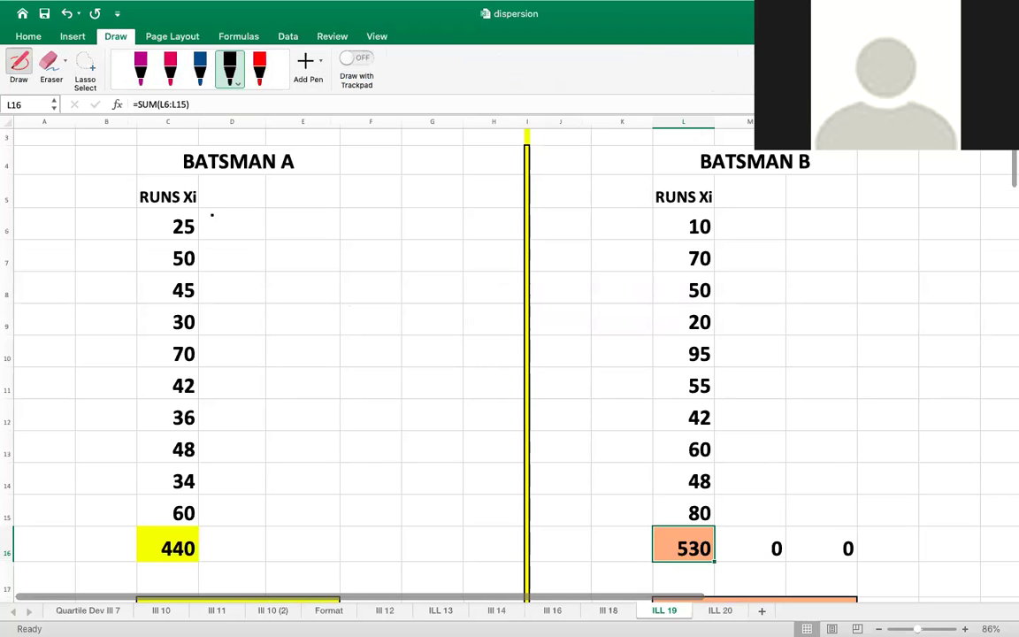
scroll(256, 312, "down", 3)
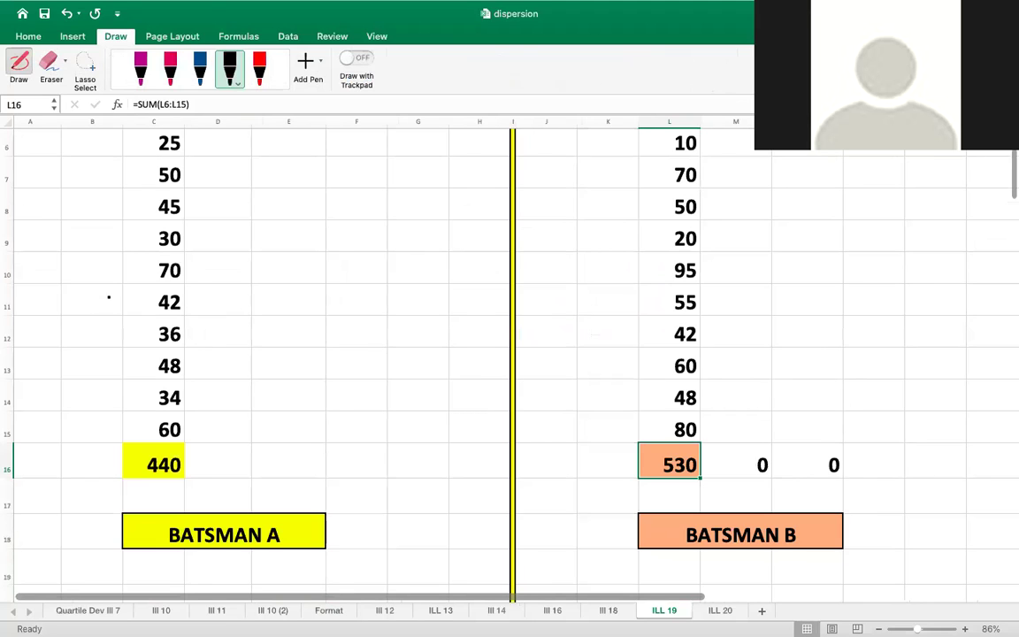
scroll(108, 297, "down", 5)
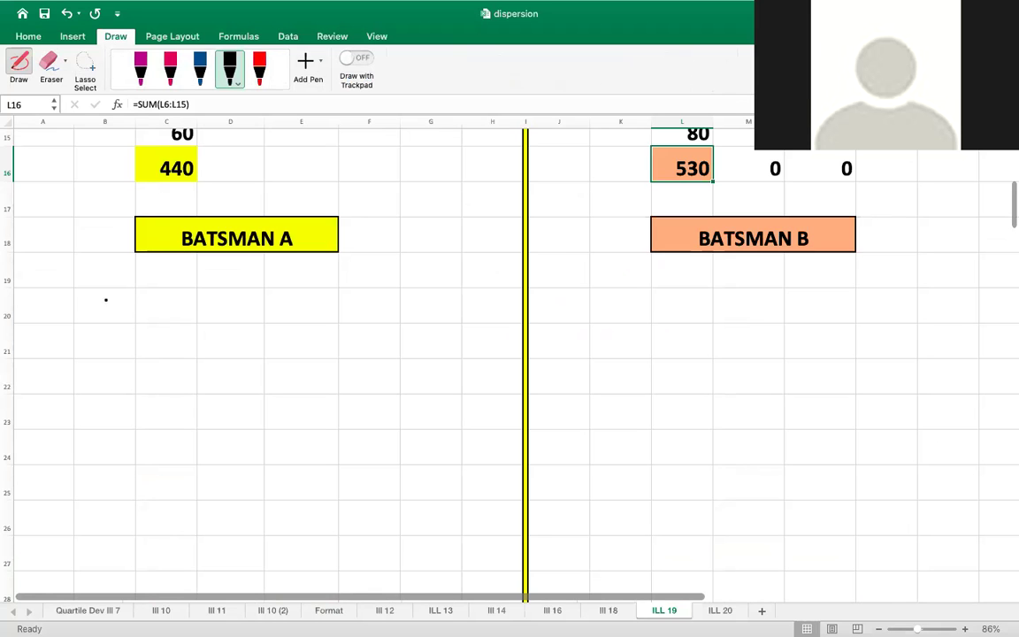
mouse_move(97, 303)
left_mouse_down()
mouse_move(181, 317)
mouse_move(182, 303)
mouse_move(201, 322)
mouse_move(224, 310)
left_mouse_up()
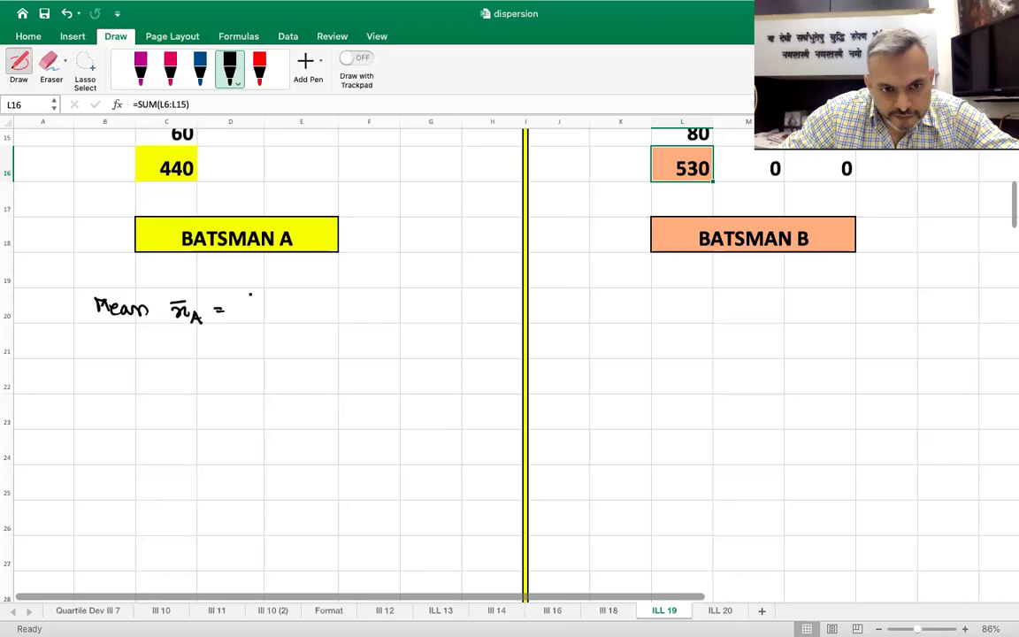
mouse_move(246, 293)
left_mouse_down()
mouse_move(254, 288)
mouse_move(245, 301)
mouse_move(279, 301)
mouse_move(281, 311)
left_mouse_up()
left_click(262, 297)
left_click(263, 301)
mouse_move(267, 322)
left_mouse_down()
mouse_move(268, 333)
mouse_move(282, 333)
left_mouse_up()
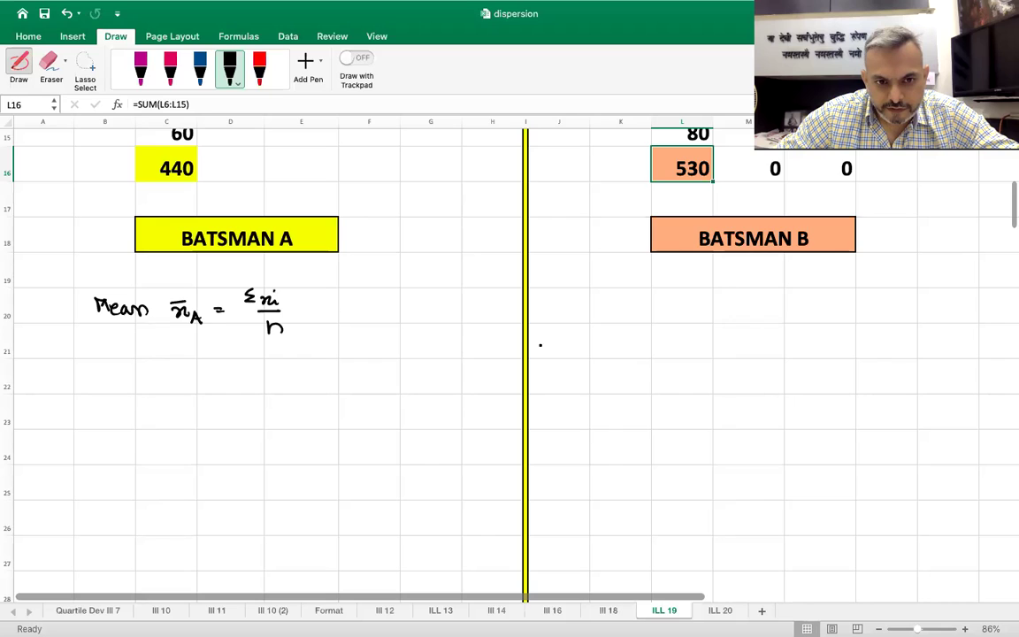
Handwrite "Mean x̄B = Σxi/n" in black ink beneath the orange BATSMAN B heading.
mouse_move(569, 292)
left_mouse_down()
mouse_move(670, 304)
mouse_move(668, 289)
mouse_move(690, 306)
left_mouse_up()
mouse_move(692, 298)
left_mouse_down()
mouse_move(735, 284)
mouse_move(725, 295)
left_mouse_up()
mouse_move(740, 289)
left_mouse_down()
mouse_move(751, 295)
mouse_move(742, 299)
left_mouse_up()
mouse_move(756, 291)
left_mouse_down()
mouse_move(745, 332)
mouse_move(756, 331)
left_mouse_up()
left_click(697, 319)
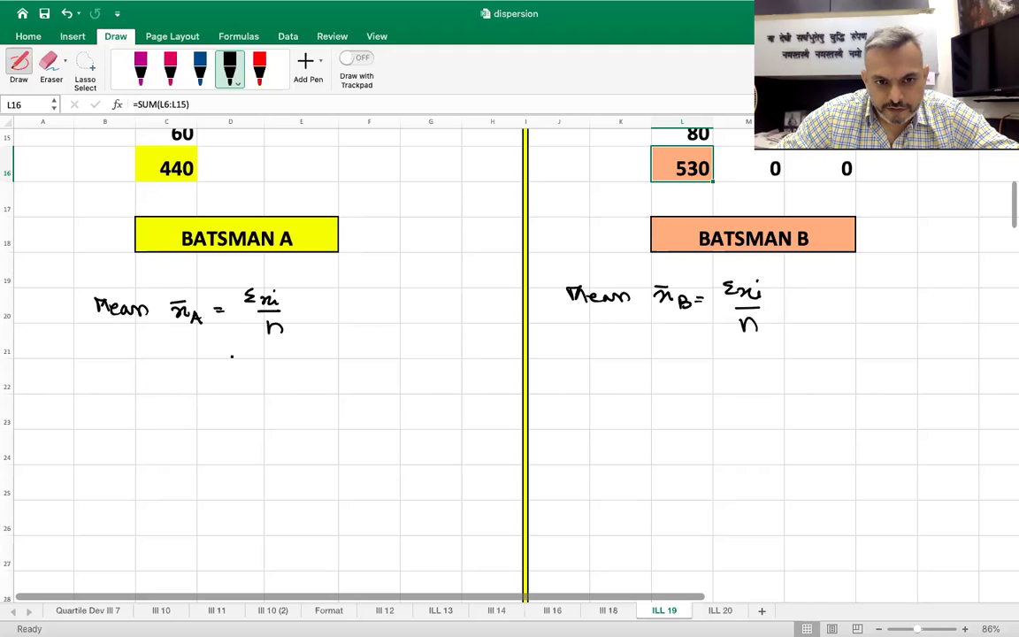
Underline the run totals of both batsmen in C16 and L16 with double ink strokes.
scroll(232, 356, "up", 10)
scroll(196, 351, "down", 10)
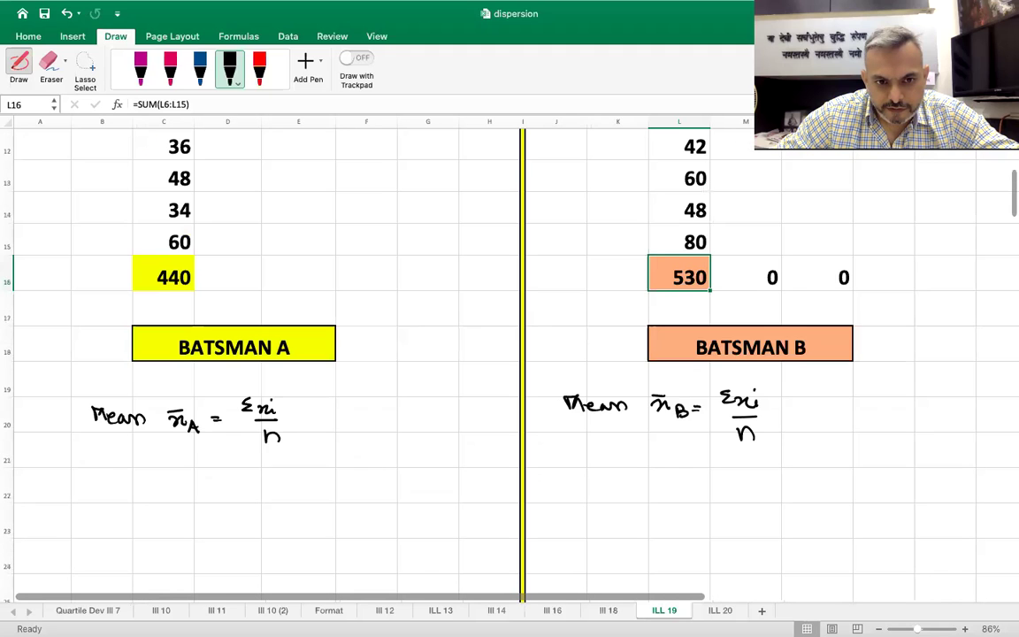
left_click_drag(160, 323, 189, 327)
left_click_drag(673, 323, 704, 322)
left_click_drag(675, 327, 705, 326)
Handwrite the calculation "= 440/10 = 44" below Batsman A's mean formula.
scroll(510, 382, "down", 3)
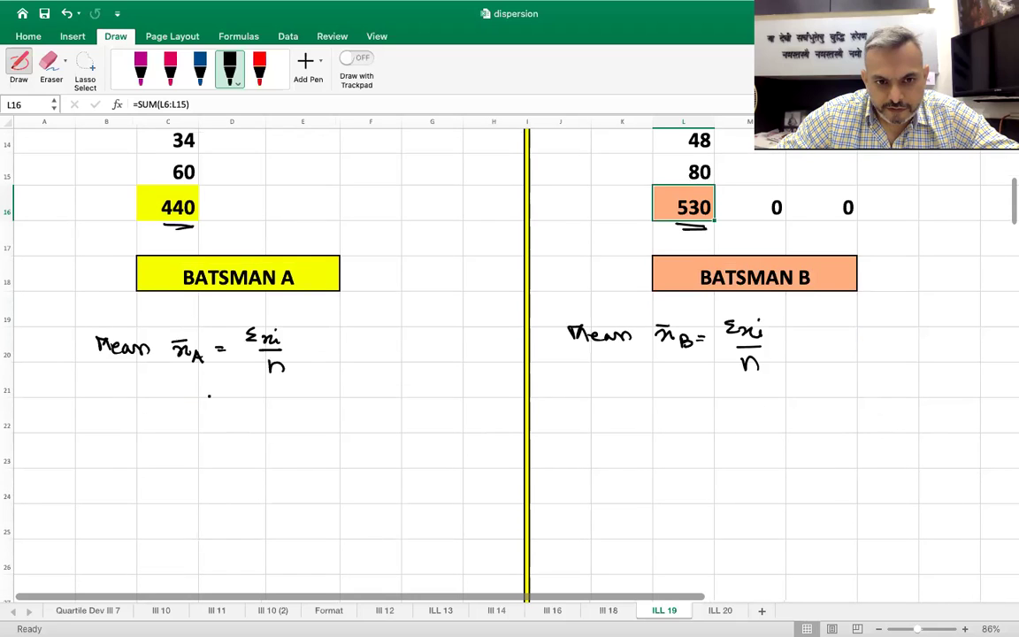
left_click_drag(203, 399, 215, 399)
left_click_drag(204, 404, 250, 409)
left_click_drag(261, 396, 267, 411)
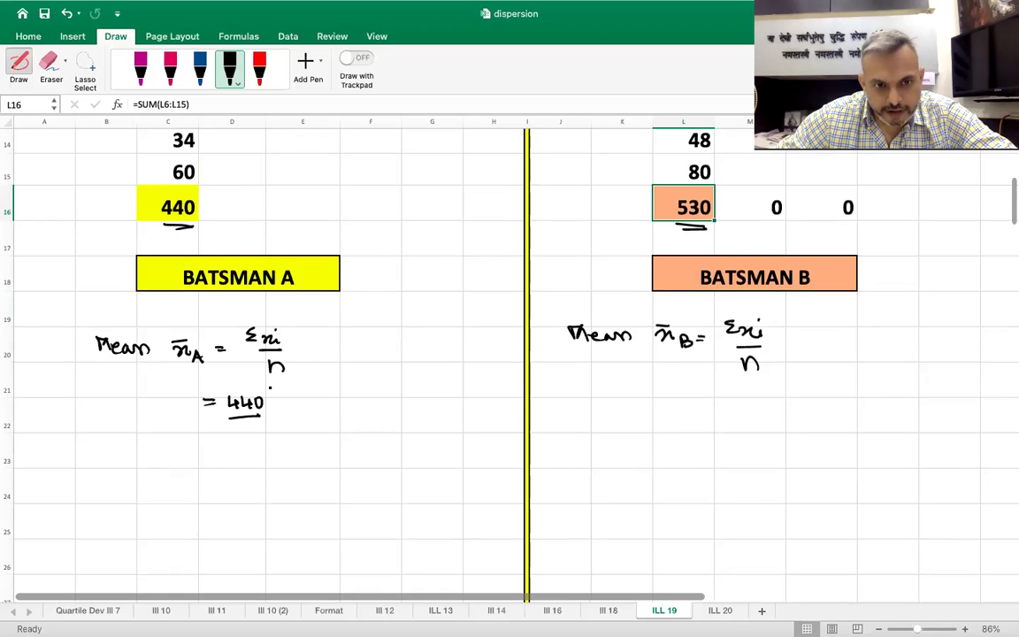
scroll(275, 386, "up", 13)
scroll(316, 285, "down", 1)
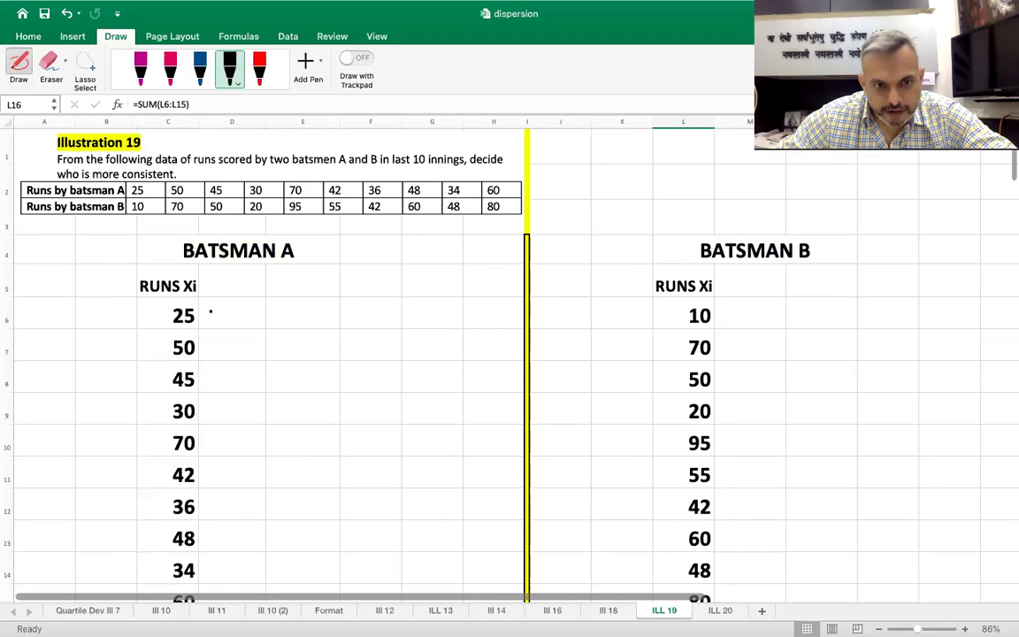
scroll(212, 345, "down", 3)
scroll(246, 363, "down", 15)
mouse_move(243, 360)
left_mouse_down()
mouse_move(242, 371)
mouse_move(302, 339)
left_mouse_up()
left_click_drag(293, 343, 331, 343)
left_click(329, 341)
mouse_move(328, 336)
left_mouse_down()
mouse_move(327, 349)
mouse_move(334, 344)
left_mouse_up()
left_click_drag(333, 344, 346, 344)
left_click_drag(343, 337, 342, 350)
Handwrite the calculation "= 530/10 = 53" below Batsman B's mean formula.
scroll(706, 354, "up", 1)
scroll(706, 354, "up", 1)
mouse_move(699, 361)
left_mouse_down()
mouse_move(727, 365)
mouse_move(734, 351)
mouse_move(740, 365)
mouse_move(754, 354)
left_mouse_up()
left_click(759, 358)
left_click_drag(724, 373, 762, 372)
left_click_drag(740, 376, 740, 386)
left_click_drag(750, 379, 791, 368)
mouse_move(810, 354)
left_mouse_down()
mouse_move(819, 354)
mouse_move(811, 369)
mouse_move(836, 362)
mouse_move(830, 372)
left_mouse_up()
scroll(510, 354, "up", 1)
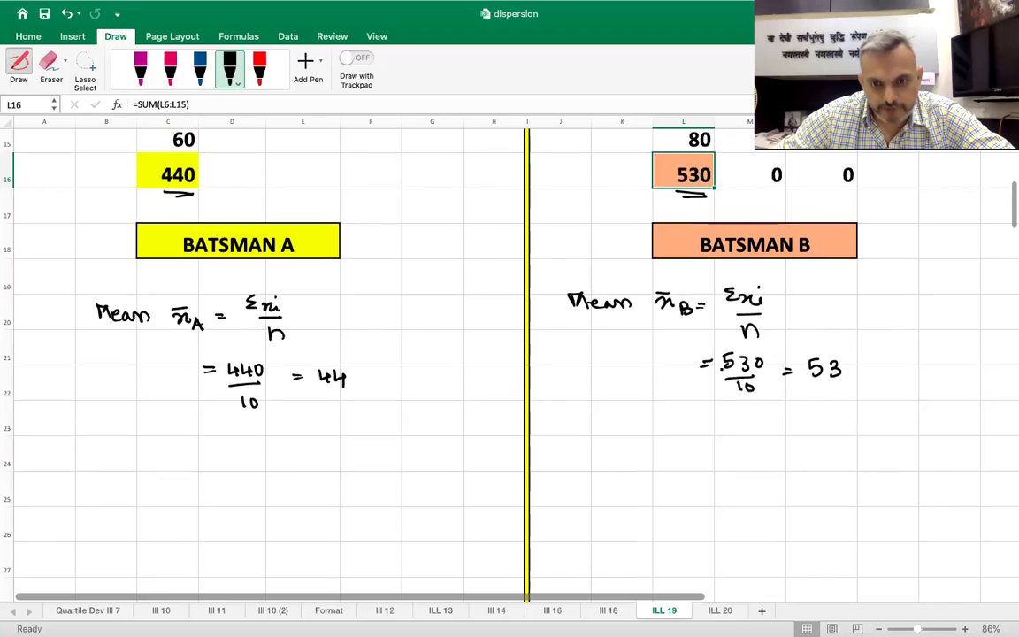
Handwrite the heading "(xi − 44)" beside Batsman A's RUNS Xi heading and widen column D slightly to fit it.
scroll(725, 360, "up", 10)
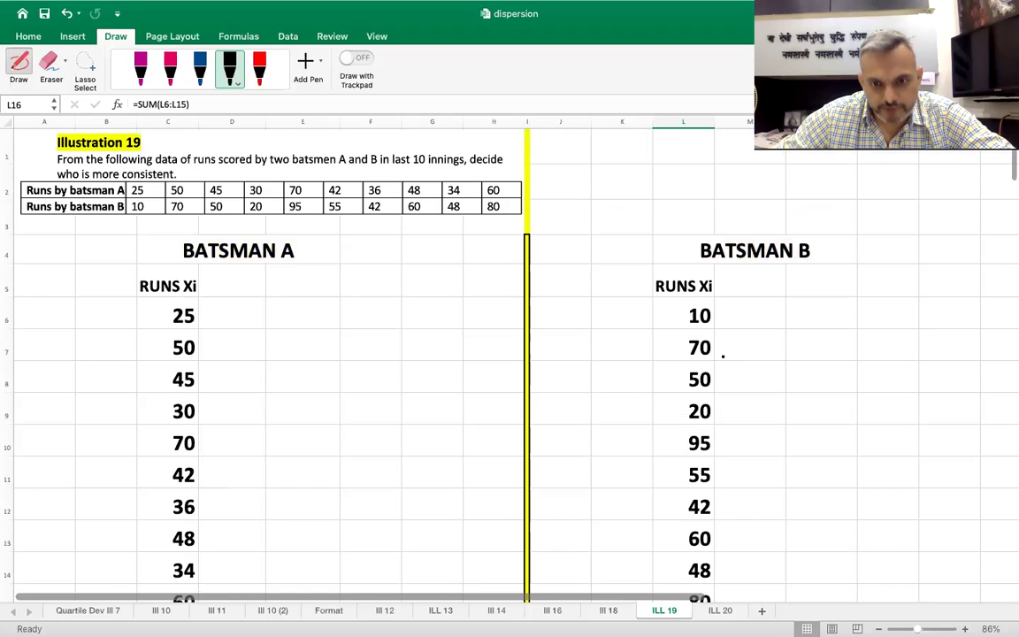
scroll(724, 354, "down", 5)
scroll(724, 355, "down", 8)
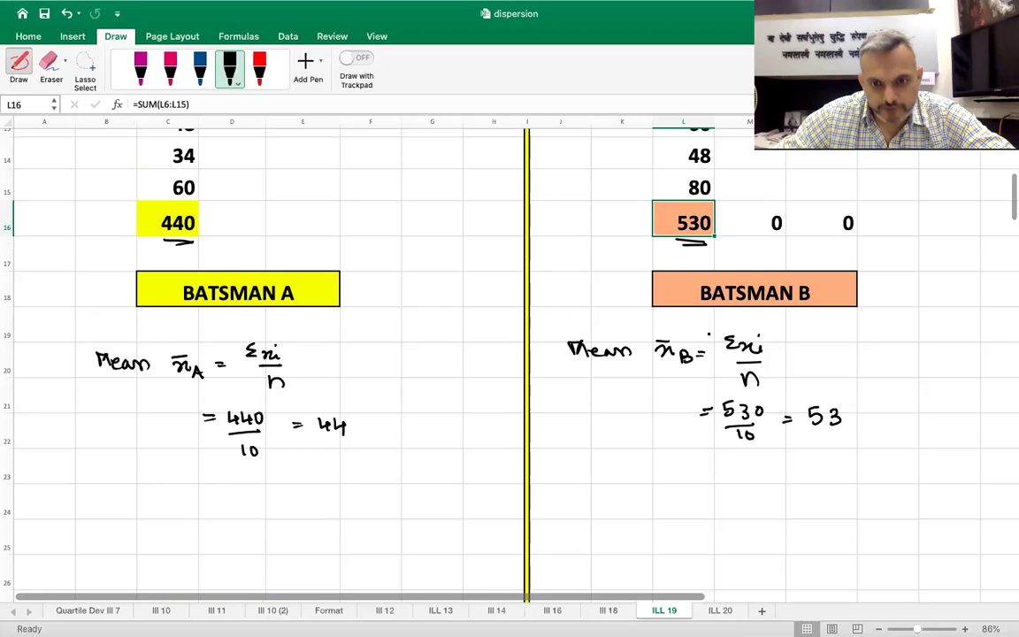
scroll(510, 354, "up", 10)
scroll(510, 354, "down", 1)
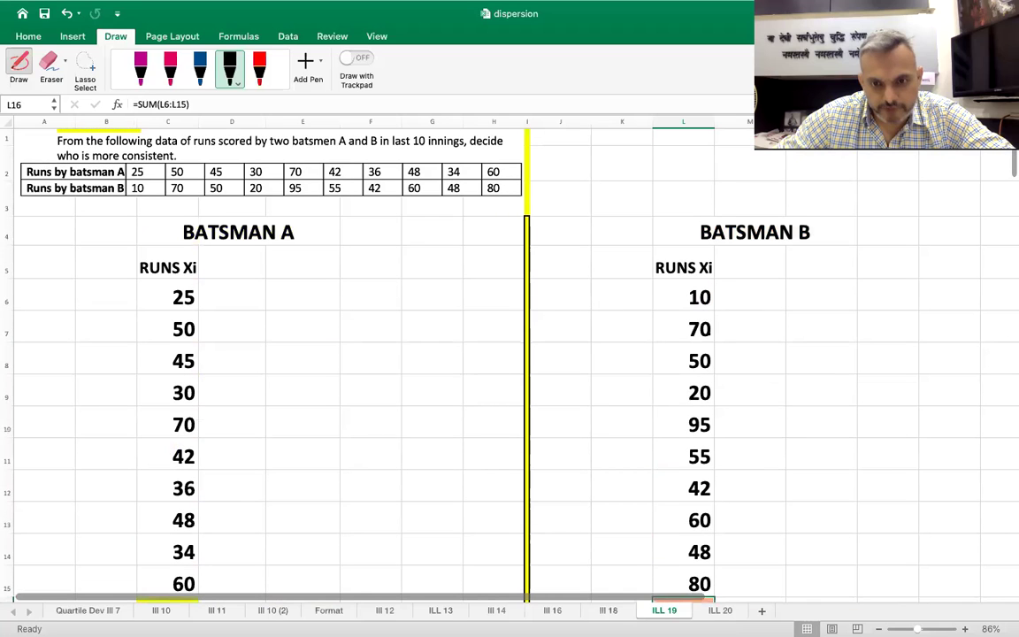
scroll(643, 369, "down", 2)
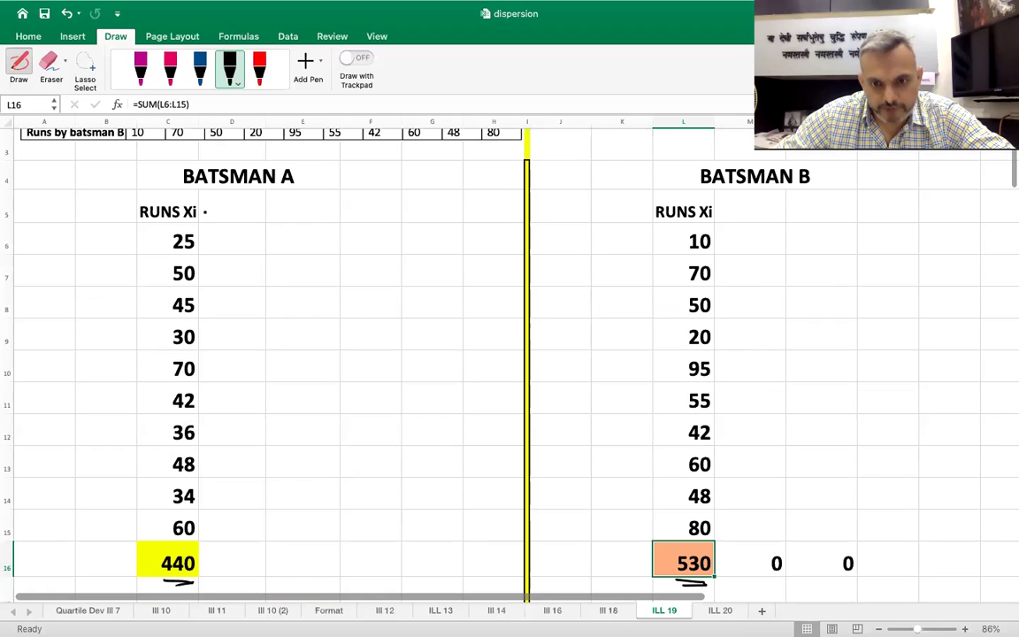
left_click_drag(209, 204, 260, 212)
left_click(227, 203)
left_click_drag(259, 206, 260, 216)
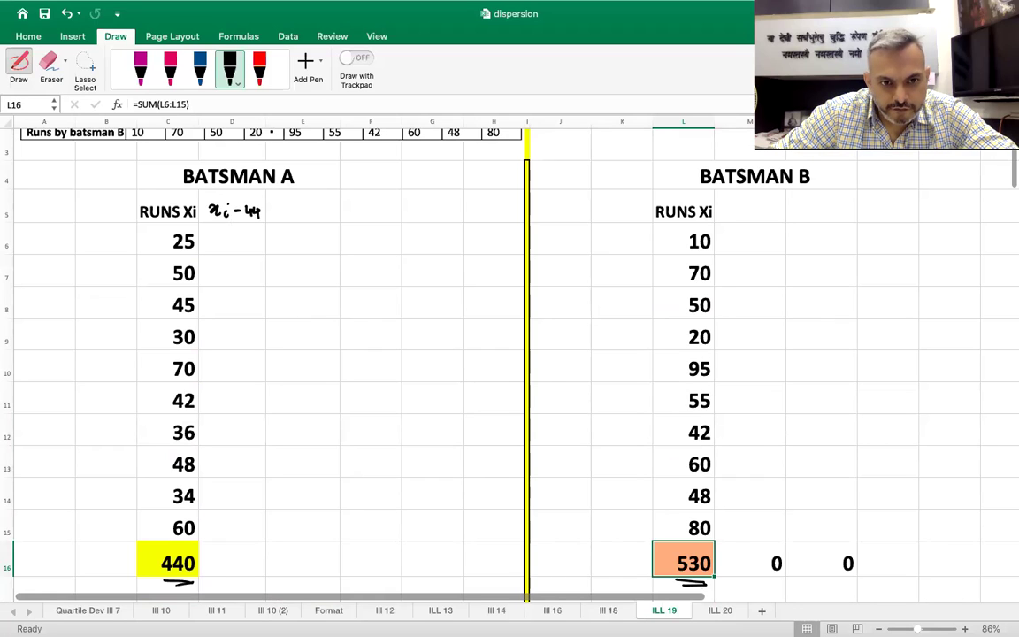
left_click_drag(265, 121, 279, 121)
left_click_drag(270, 202, 272, 216)
left_click_drag(207, 204, 206, 217)
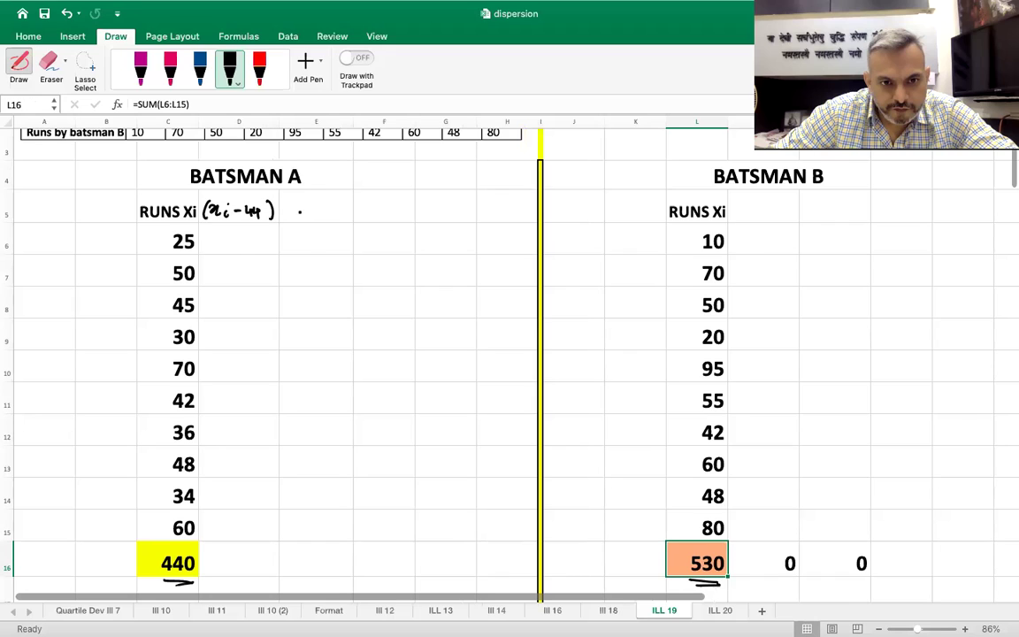
Handwrite the heading "(x − x̄)²" in column E of Batsman A's table.
mouse_move(288, 202)
left_mouse_down()
mouse_move(286, 216)
mouse_move(330, 214)
mouse_move(334, 201)
left_mouse_up()
mouse_move(338, 202)
left_mouse_down()
mouse_move(339, 217)
mouse_move(344, 196)
left_mouse_up()
left_click(363, 209)
Widen column M slightly and handwrite the headings "xi − 53" and "(x − x̄)²" beside Batsman B's RUNS Xi heading.
scroll(598, 240, "right", 2)
scroll(541, 191, "right", 2)
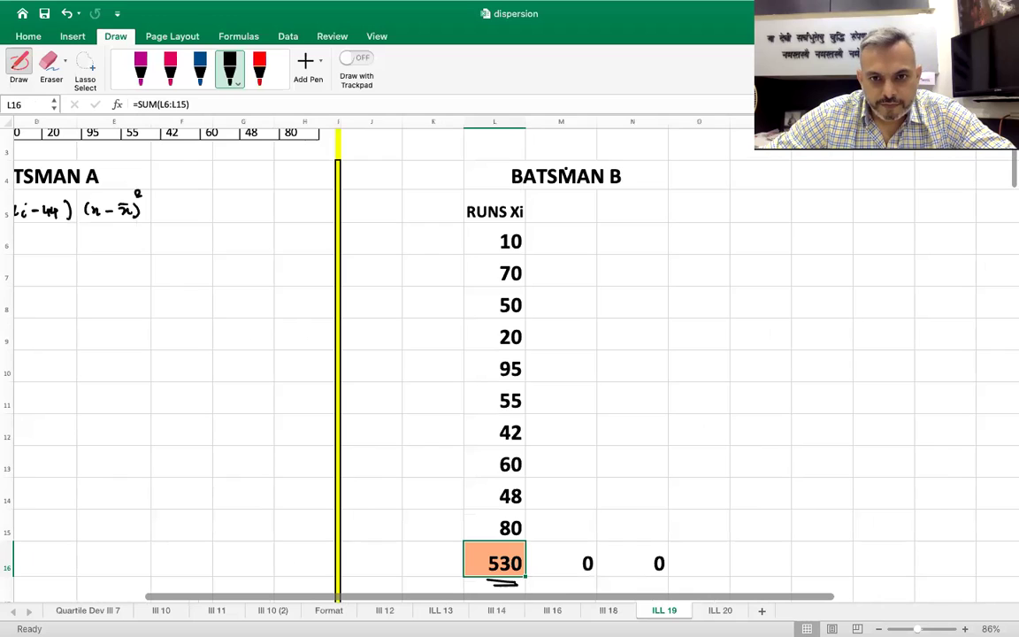
left_click_drag(596, 121, 611, 121)
left_click_drag(536, 201, 630, 212)
left_click_drag(631, 207, 641, 207)
mouse_move(644, 201)
left_mouse_down()
mouse_move(665, 212)
mouse_move(612, 203)
left_mouse_up()
mouse_move(651, 199)
left_mouse_down()
mouse_move(665, 197)
mouse_move(671, 212)
mouse_move(615, 216)
mouse_move(684, 198)
left_mouse_up()
left_click(690, 200)
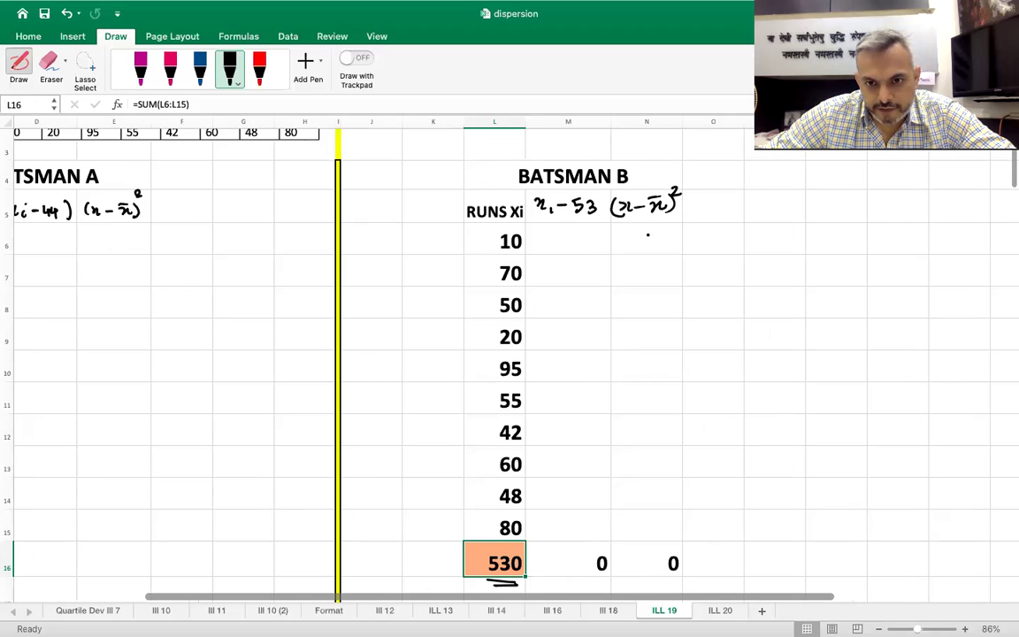
Stop inking and enter the deviation -19 in D6 for Batsman A's score of 25.
scroll(647, 235, "left", 5)
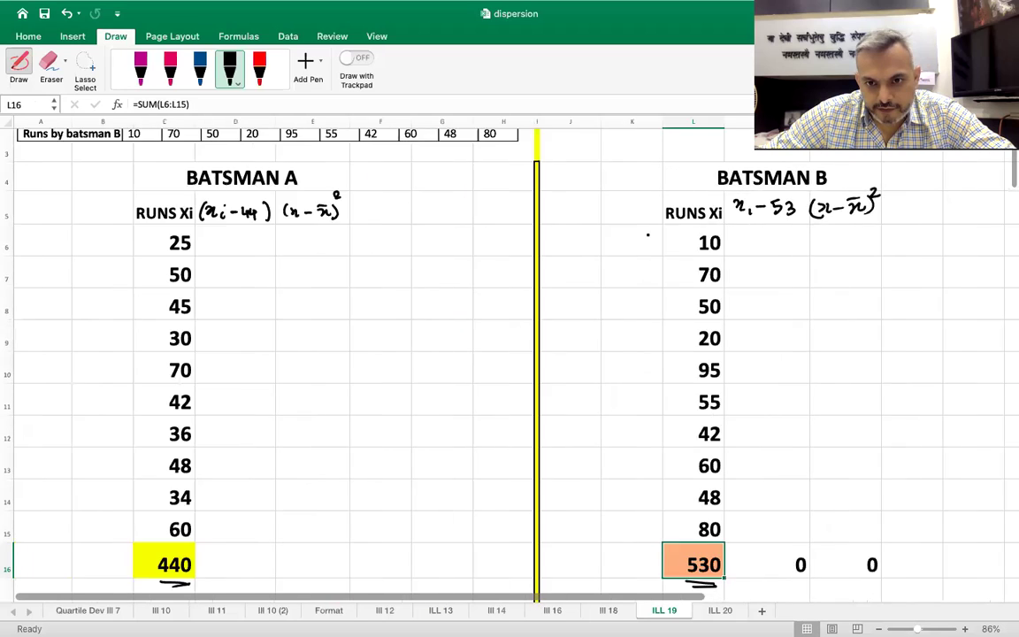
left_click(21, 64)
left_click(238, 229)
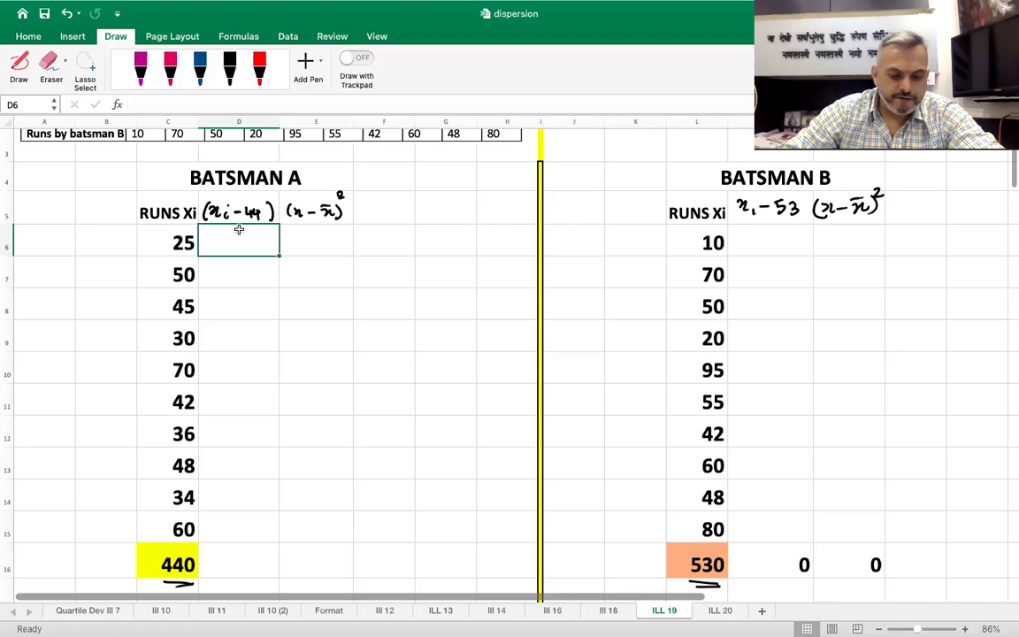
type("-19")
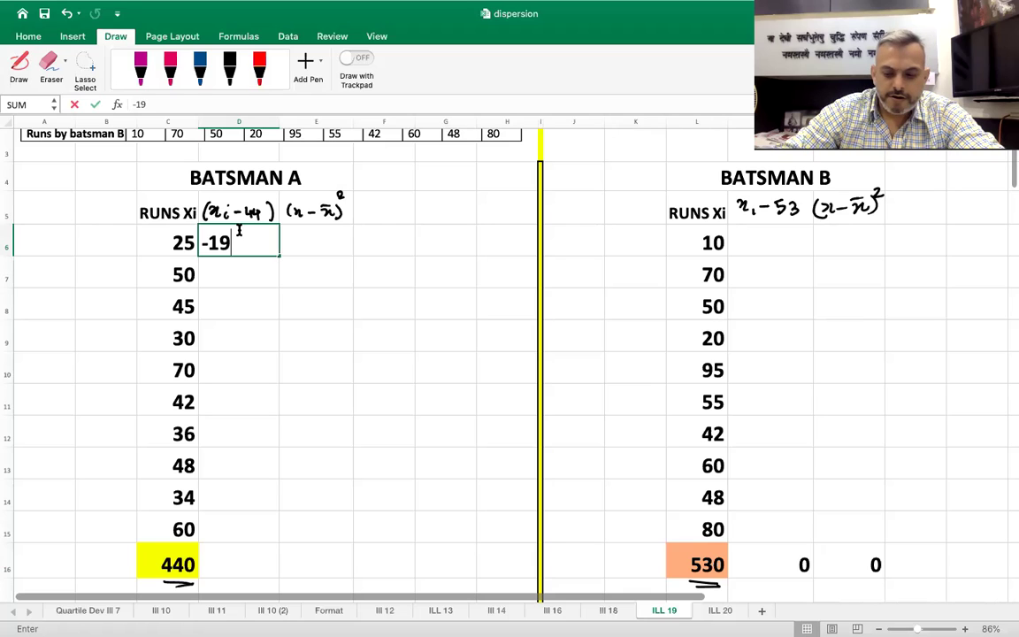
key("Return")
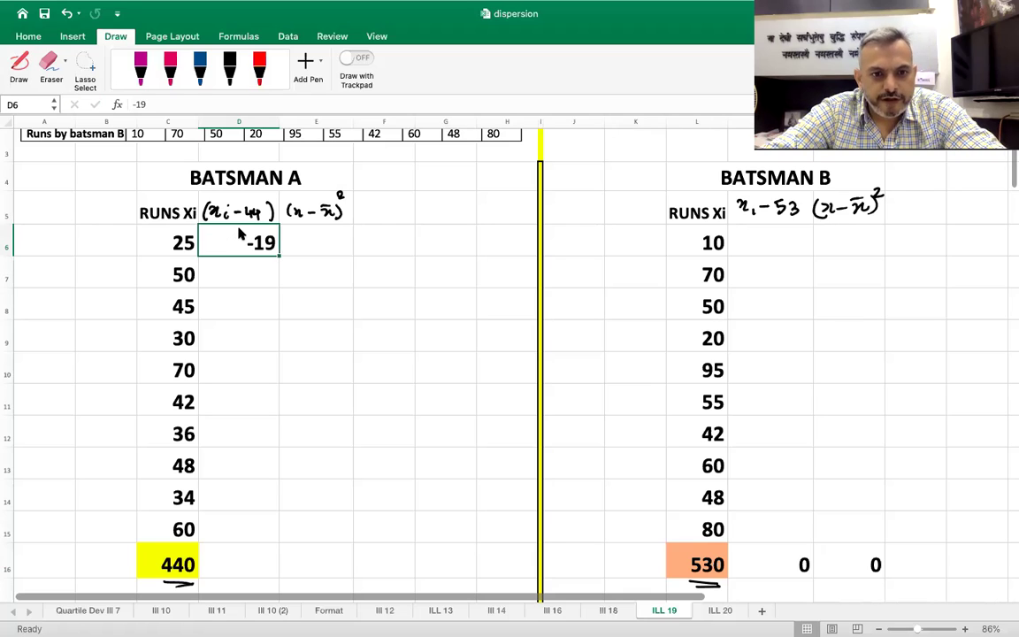
Enter the deviation 6 in D7 for Batsman A's score of 50.
left_click(251, 275)
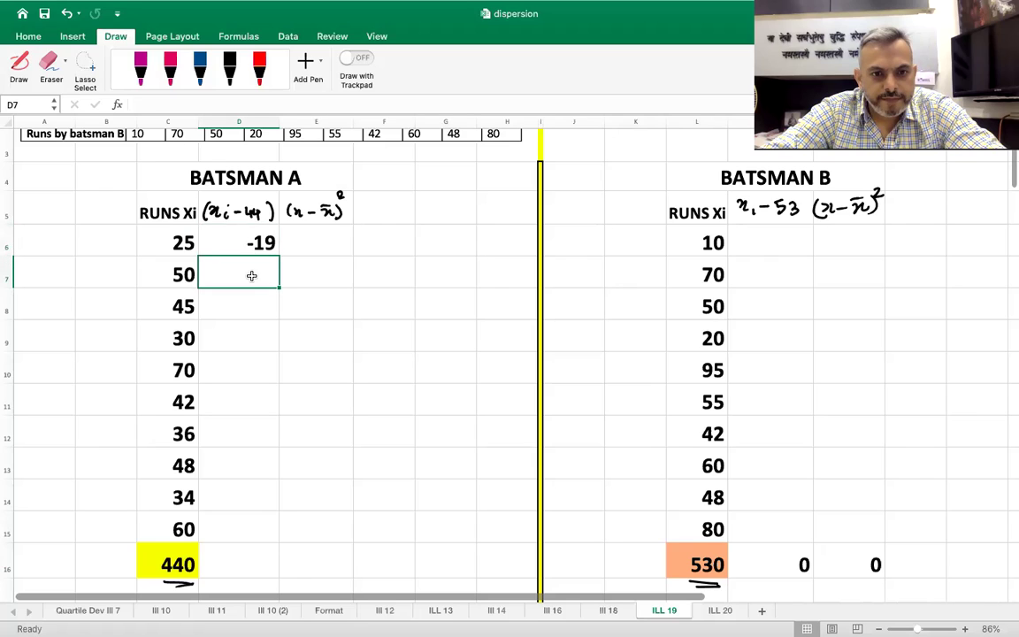
left_click(23, 59)
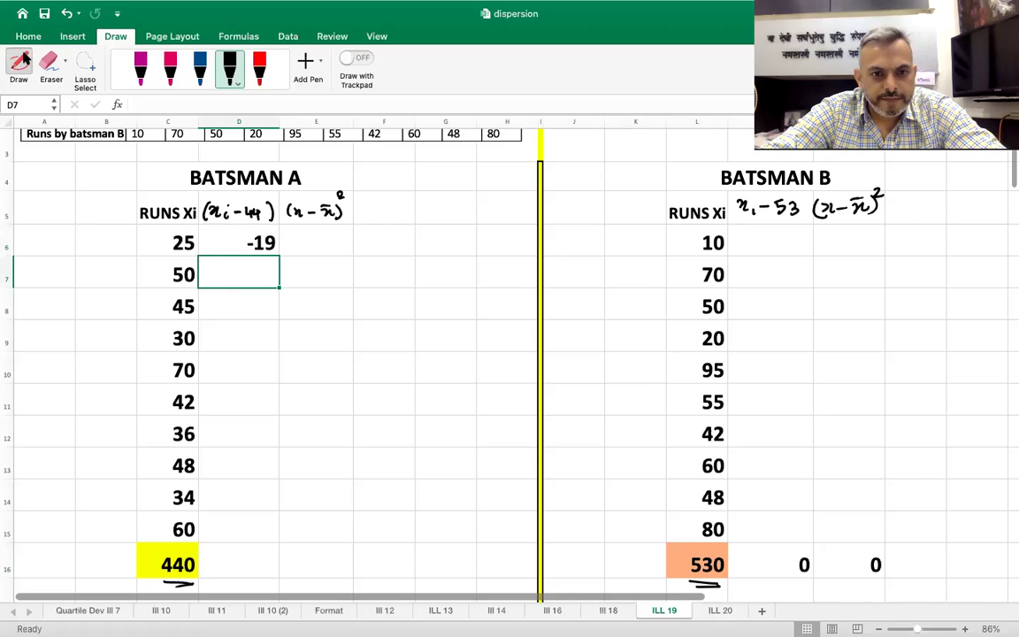
left_click(23, 58)
left_click(291, 299)
left_click(263, 275)
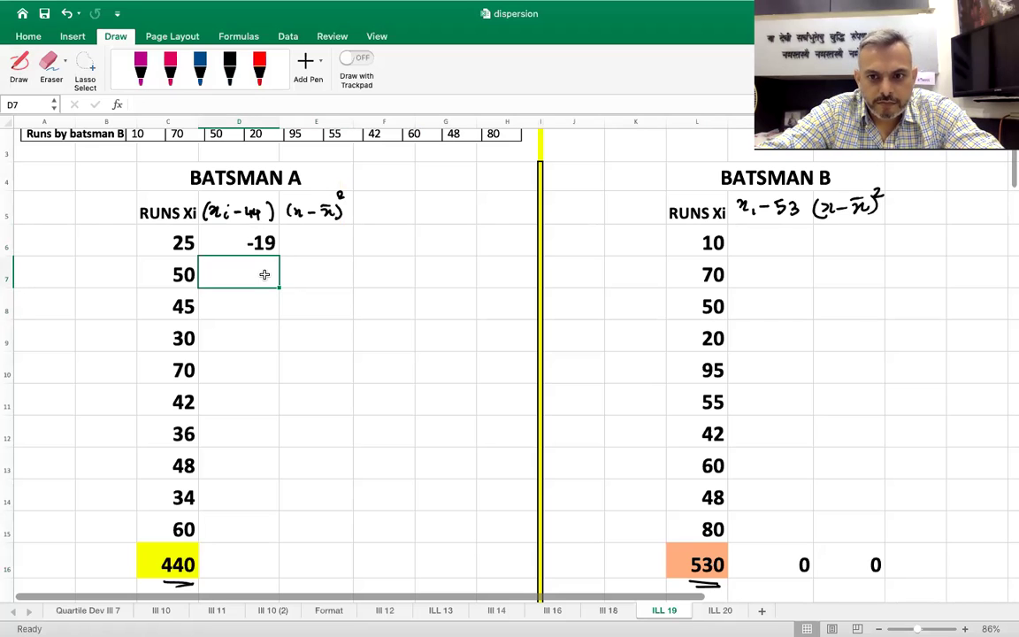
left_click(252, 300)
left_click(258, 268)
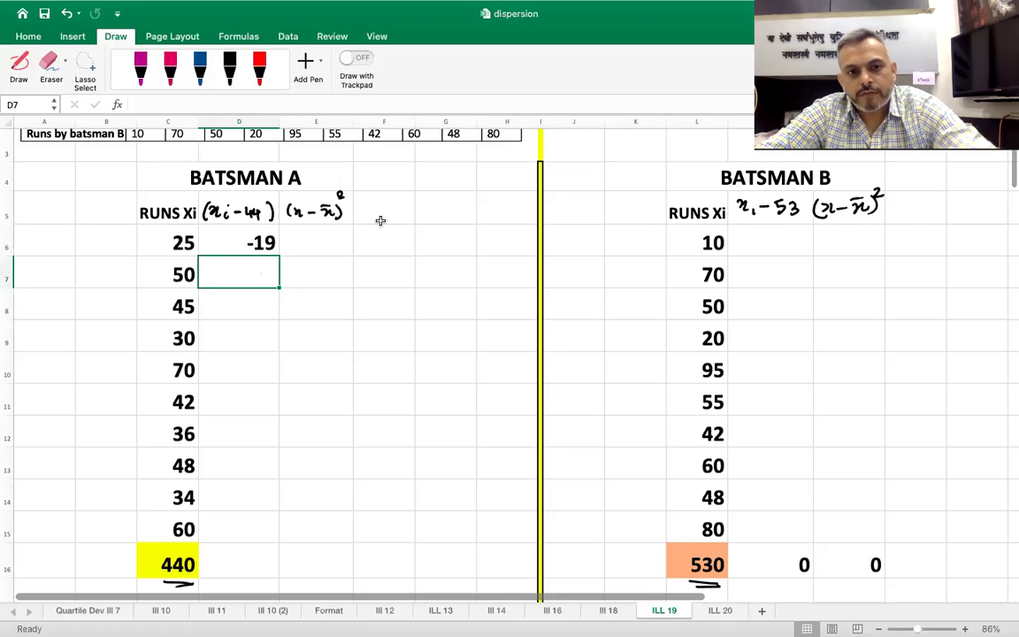
type("6")
key("ctrl+Return")
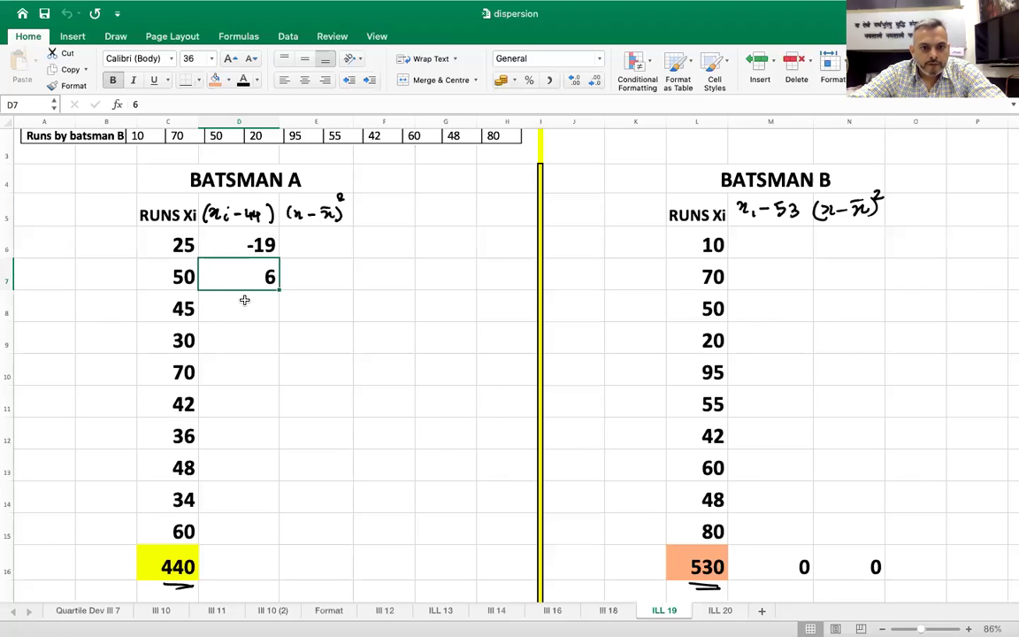
Enter the deviation 1 in D8 for Batsman A's score of 45 and centre the contents of columns D and E.
left_click(244, 300)
type("1")
key("Return")
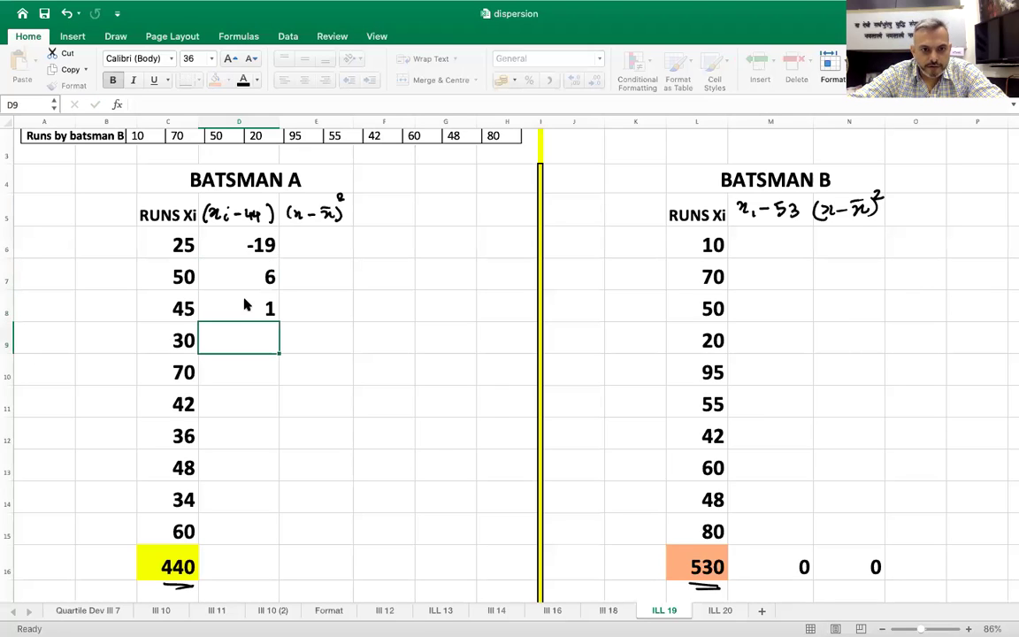
left_click_drag(244, 121, 291, 119)
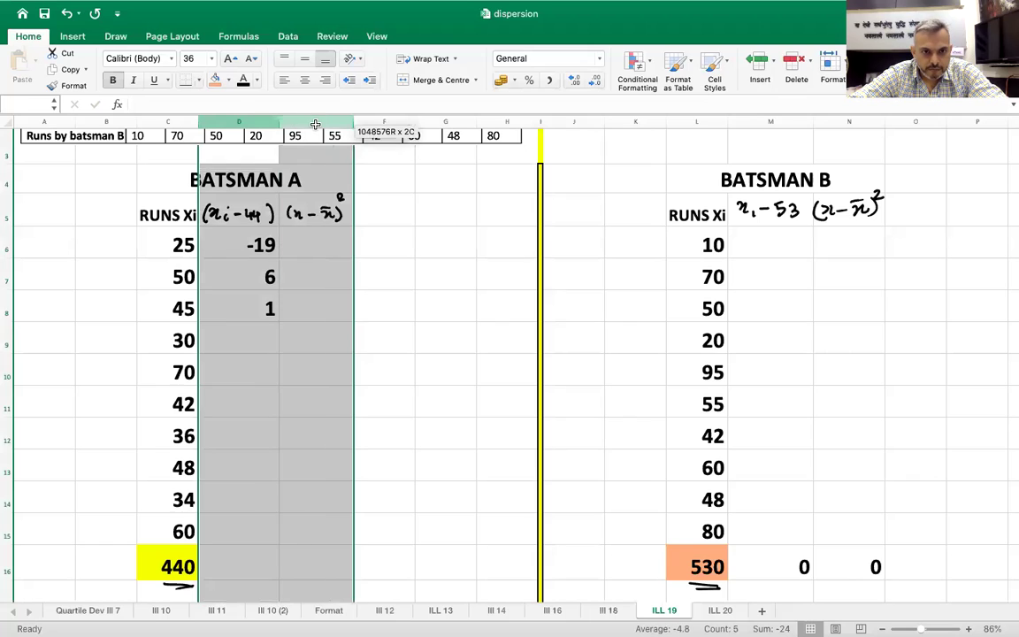
left_click(304, 80)
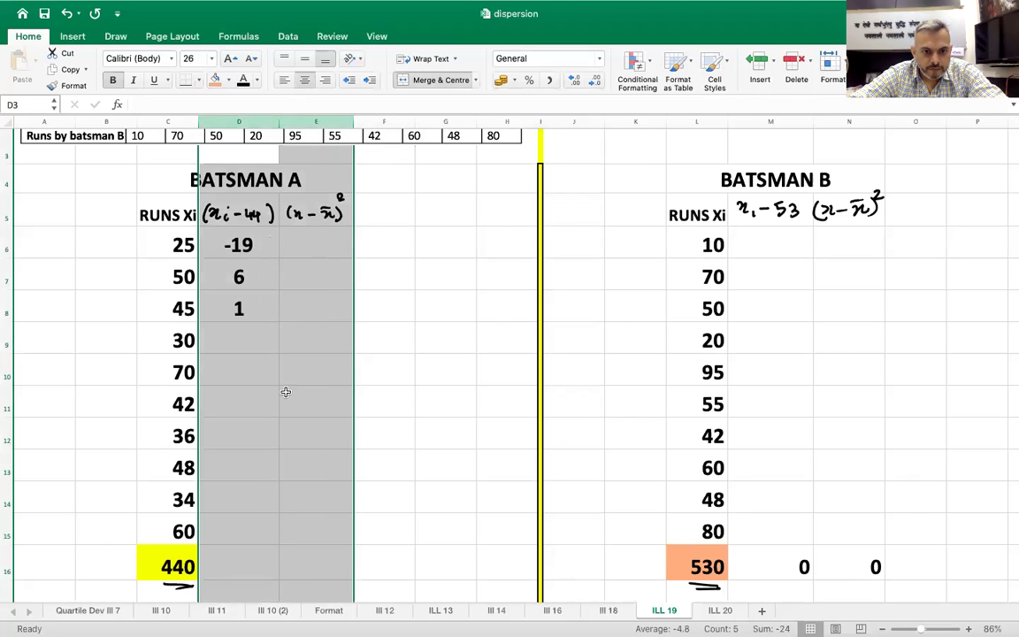
Enter the deviation -14 in D9 for Batsman A's score of 30.
left_click(254, 345)
type("-14")
key("Return")
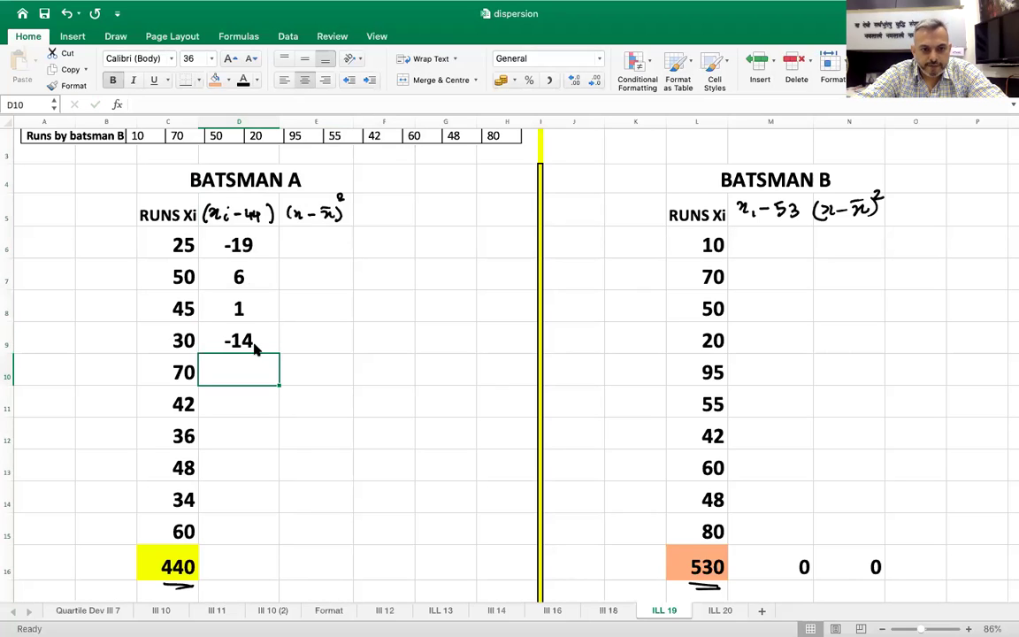
type("-2")
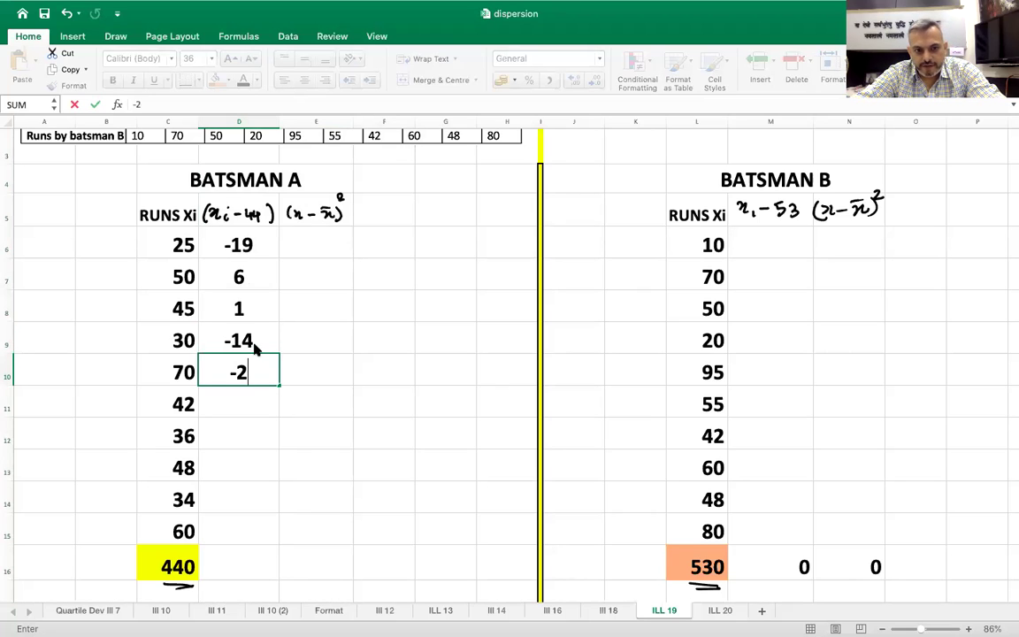
type("6")
key("Return")
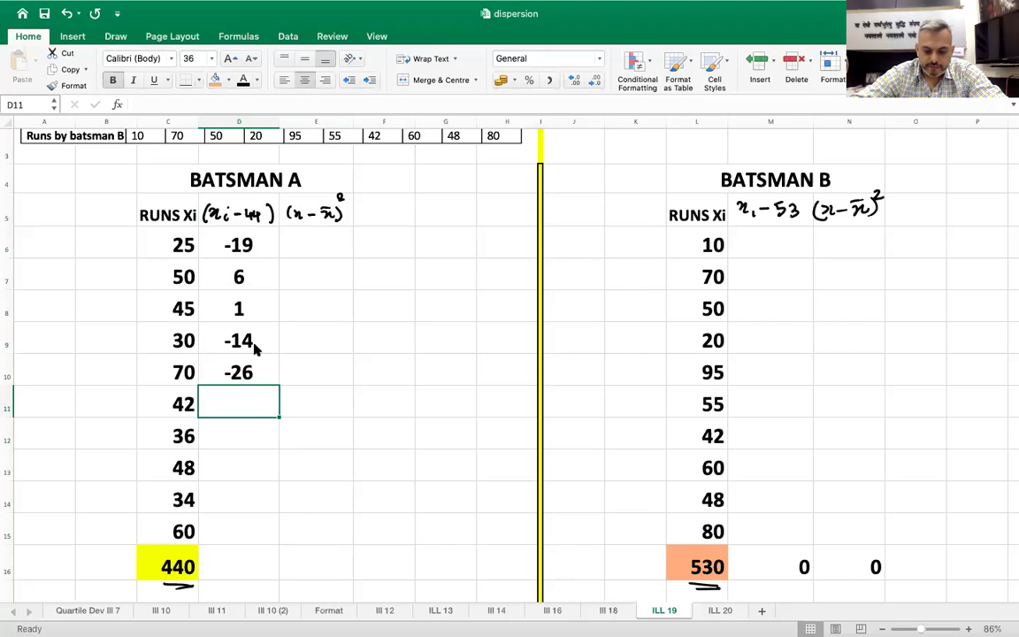
Enter Batsman A's deviations 26, -2 and -8 in D10:D12 for the scores 70, 42 and 36.
key("Up")
type("2")
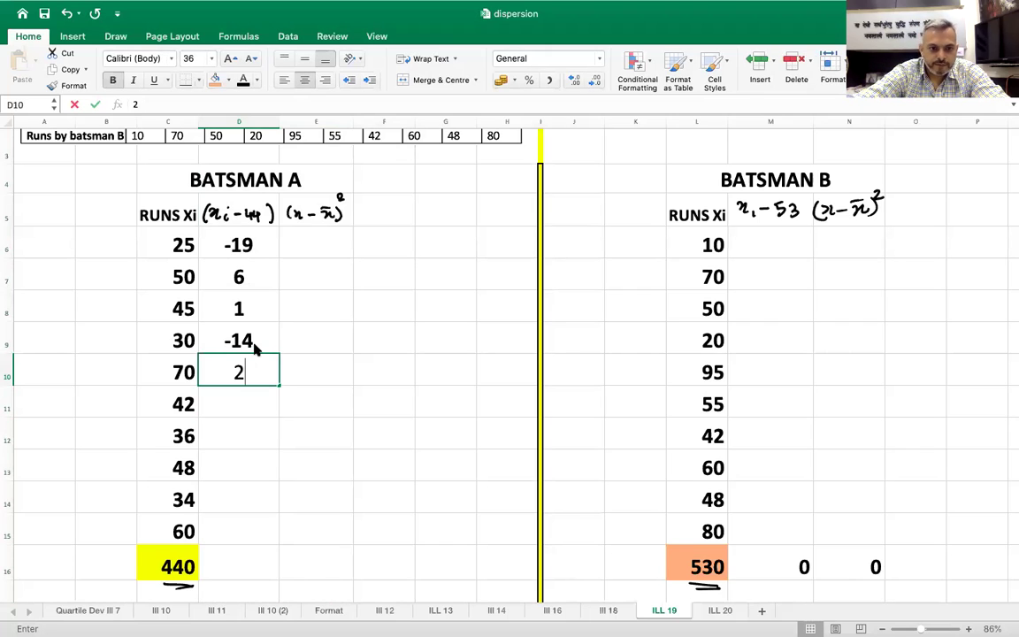
type("6")
key("Return")
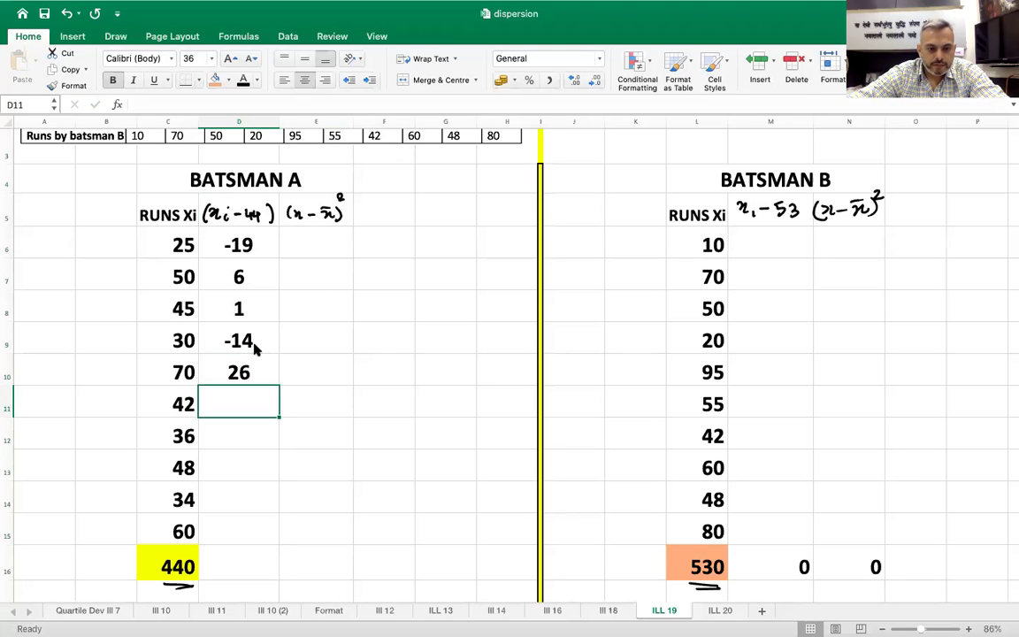
type("-2")
key("Return")
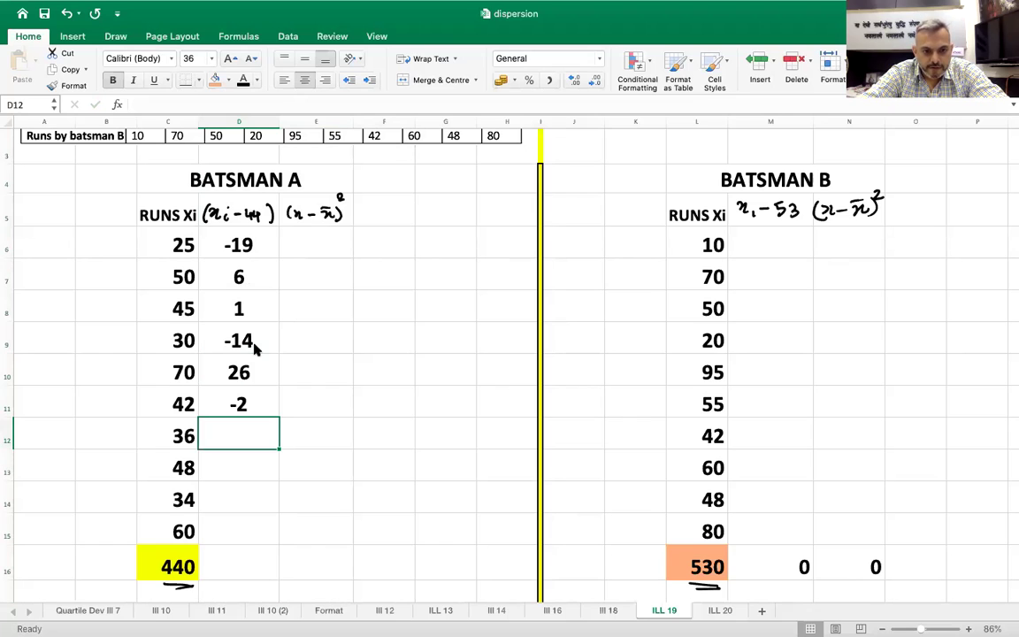
type("-8")
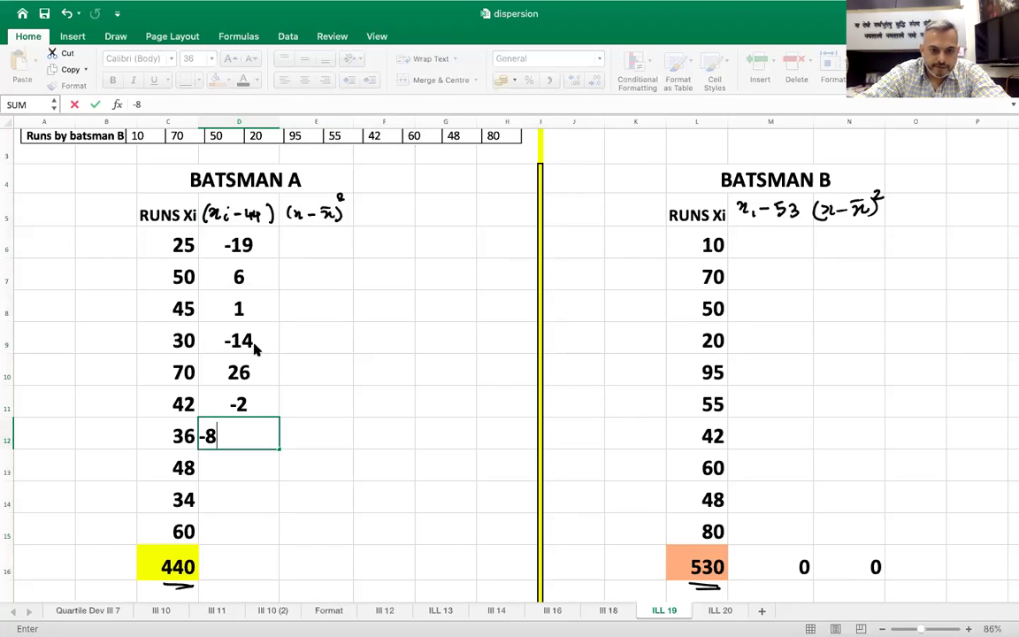
key("Return")
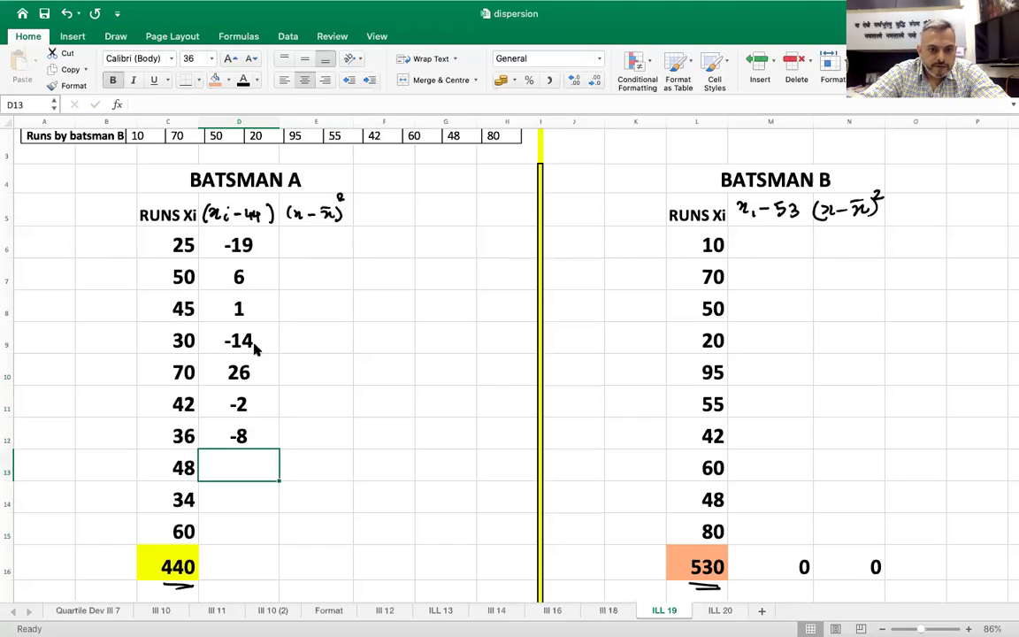
Enter Batsman A's deviations 4, -10 and 16 in D13:D15 for the scores 48, 34 and 60.
type("4")
key("Return")
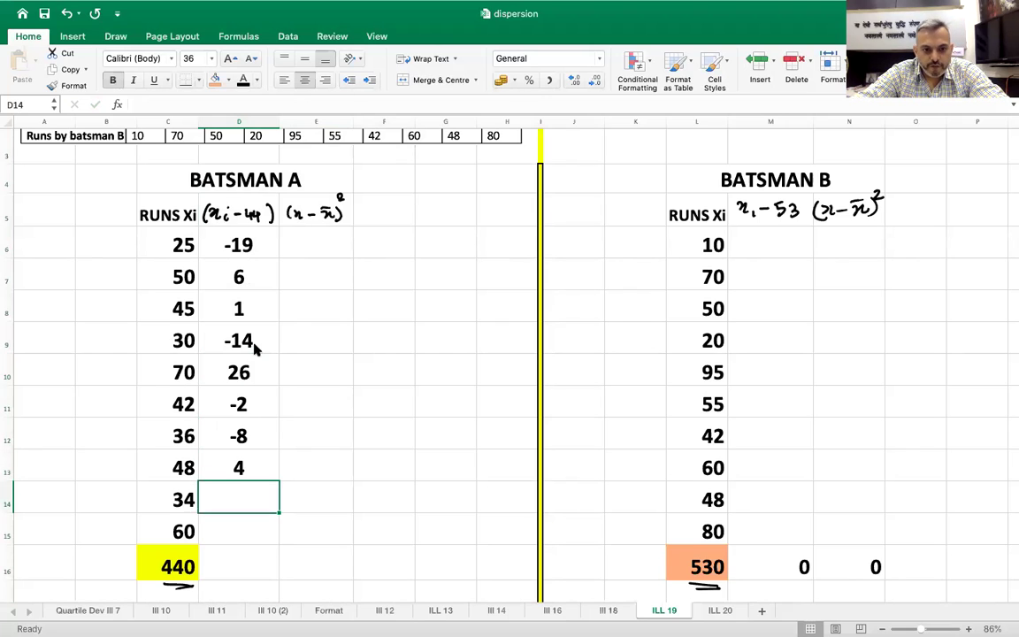
type("-10")
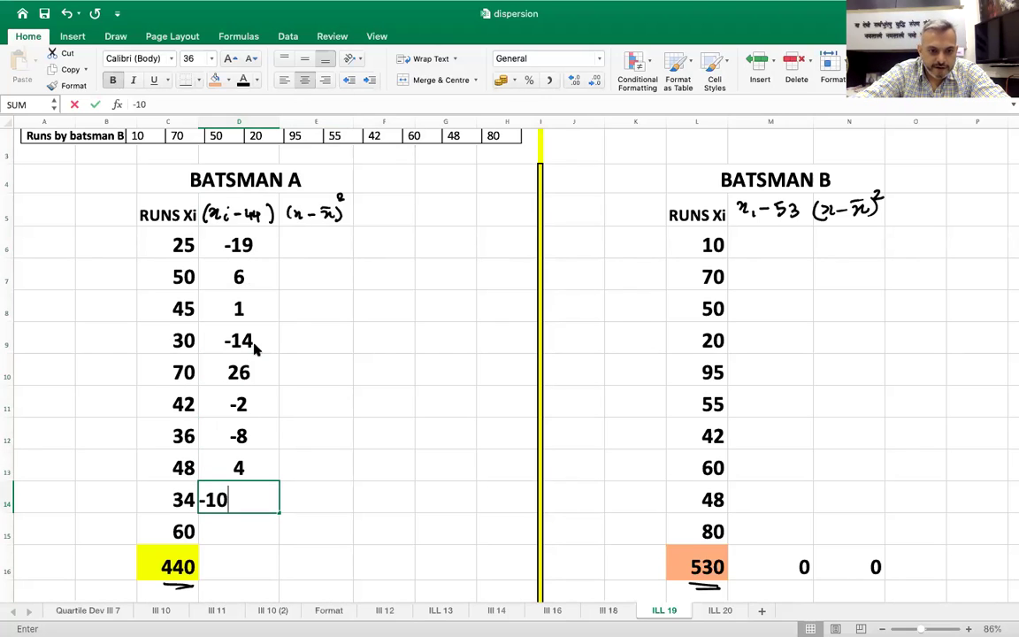
key("Return")
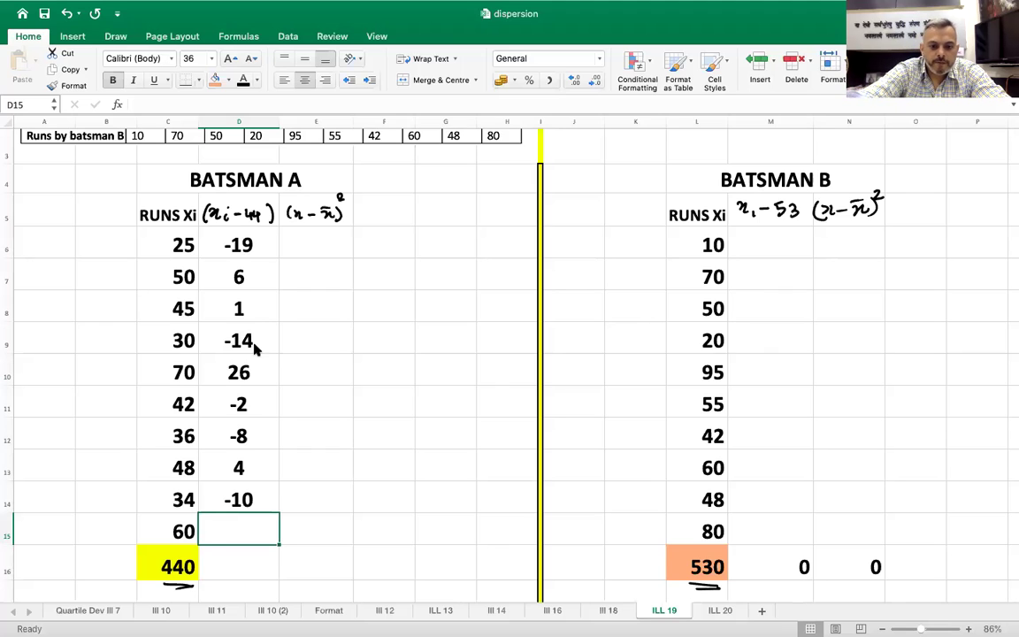
type("16")
key("ctrl+Return")
Select the deviations in D6:D16 to check the sum of Batsman A's deviations.
key("Up")
key("Up")
key("Up")
key("Up")
key("Up")
key("Up")
key("Up")
key("Up")
key("Up")
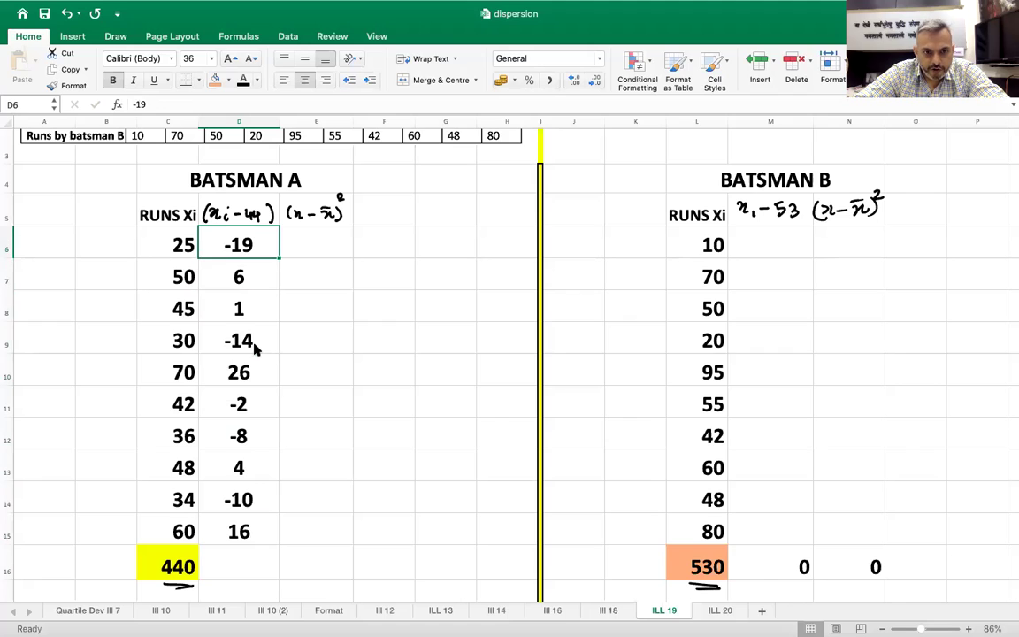
key("shift+Down")
key("shift+Down")
key("shift+Down")
key("shift+Down")
key("shift+Down")
key("shift+Down")
key("shift+Down")
key("shift+Down")
key("shift+Down")
key("shift+Down")
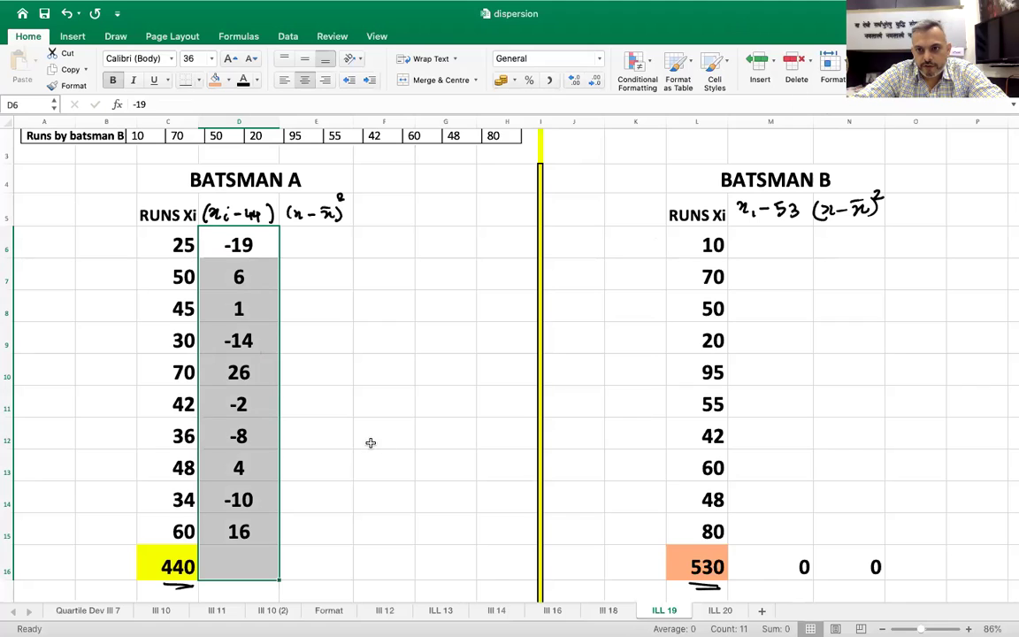
left_click(268, 256)
left_click_drag(268, 275, 254, 557)
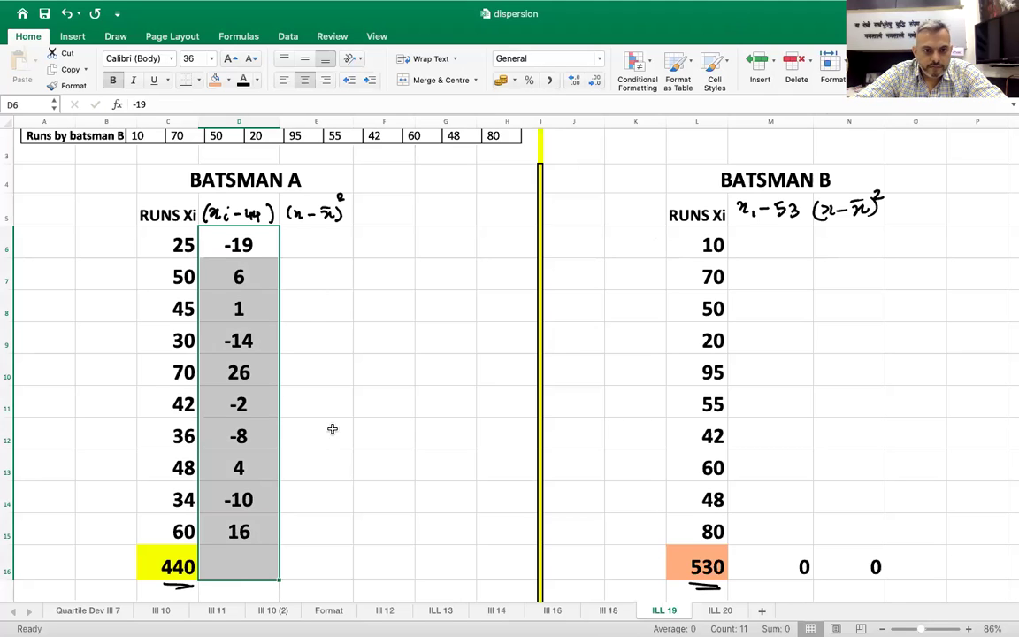
Apply the black font colour to the hidden totals in D16 and E16 of Batsman A's table.
left_click(251, 555)
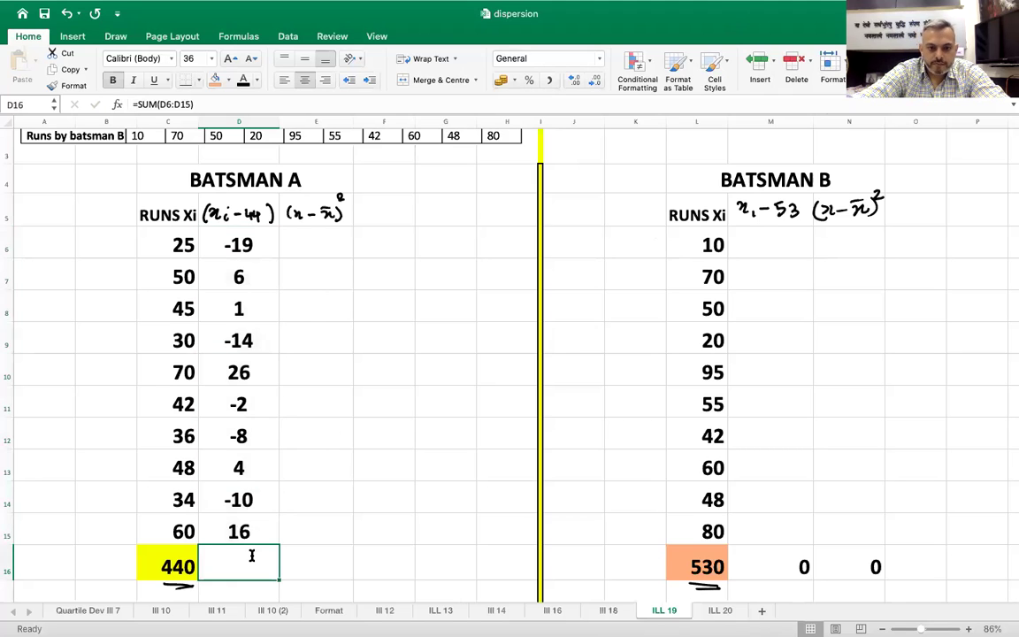
key("Return")
key("Up")
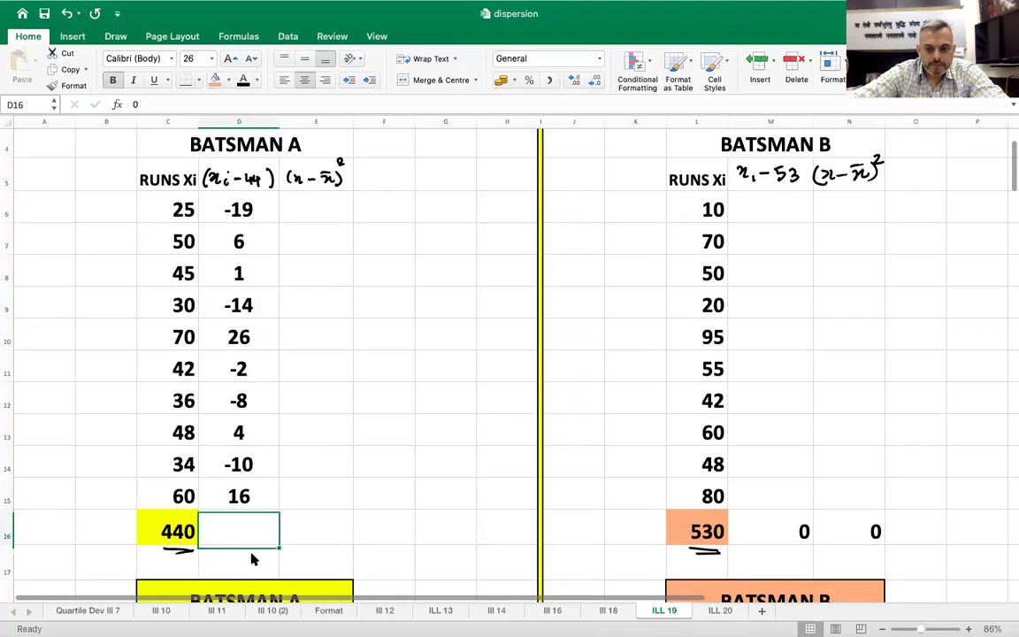
key("Return")
key("Up")
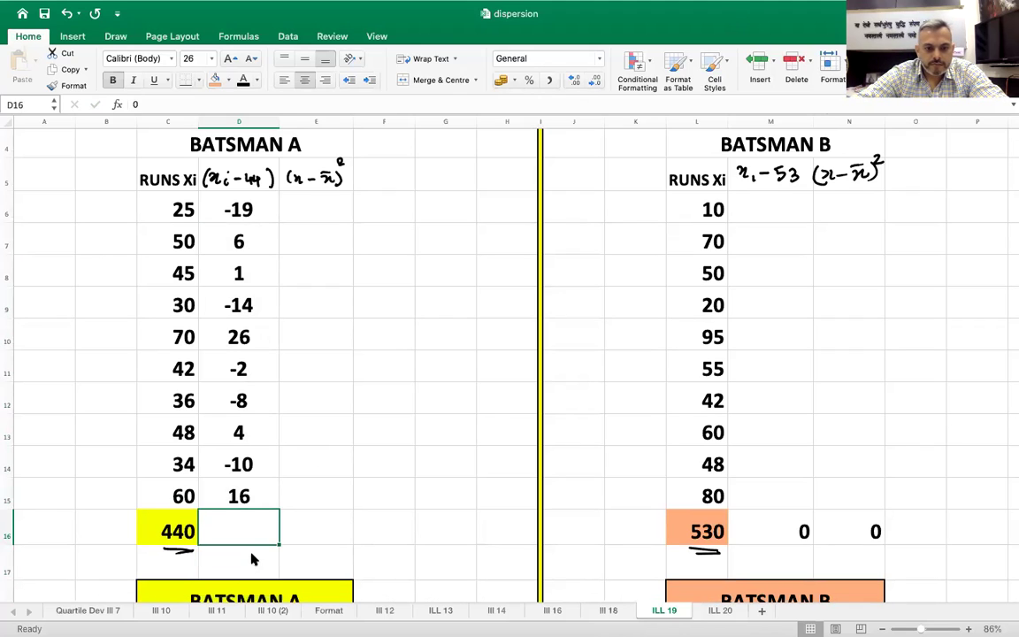
left_click(242, 83)
left_click(332, 518)
left_click(243, 82)
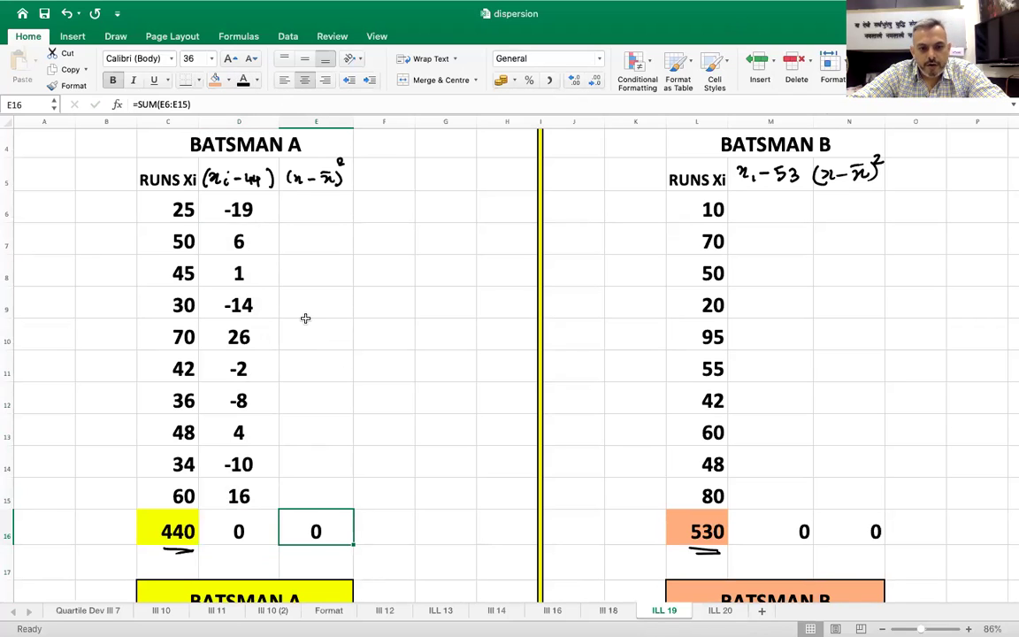
Enter Batsman A's squared deviations 361, 36, 1 and 196 in E6:E9.
scroll(305, 317, "up", 1)
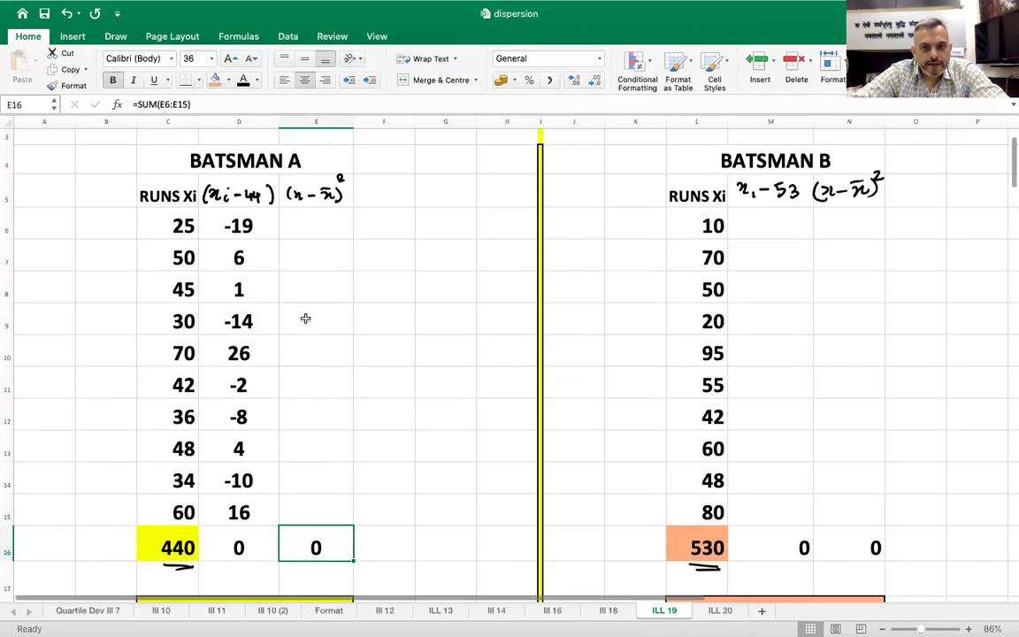
left_click(321, 224)
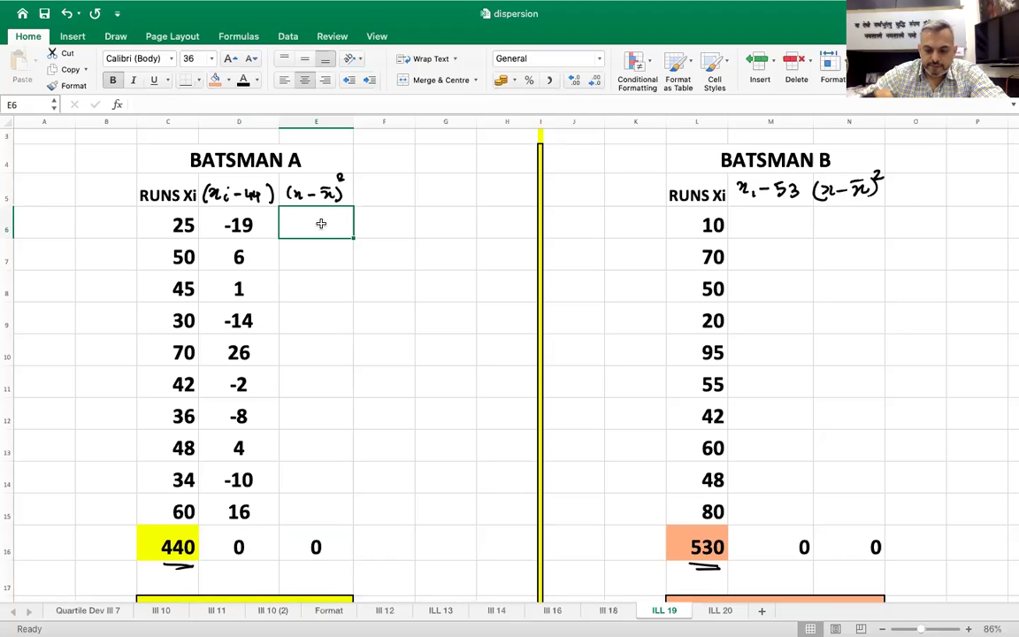
type("361")
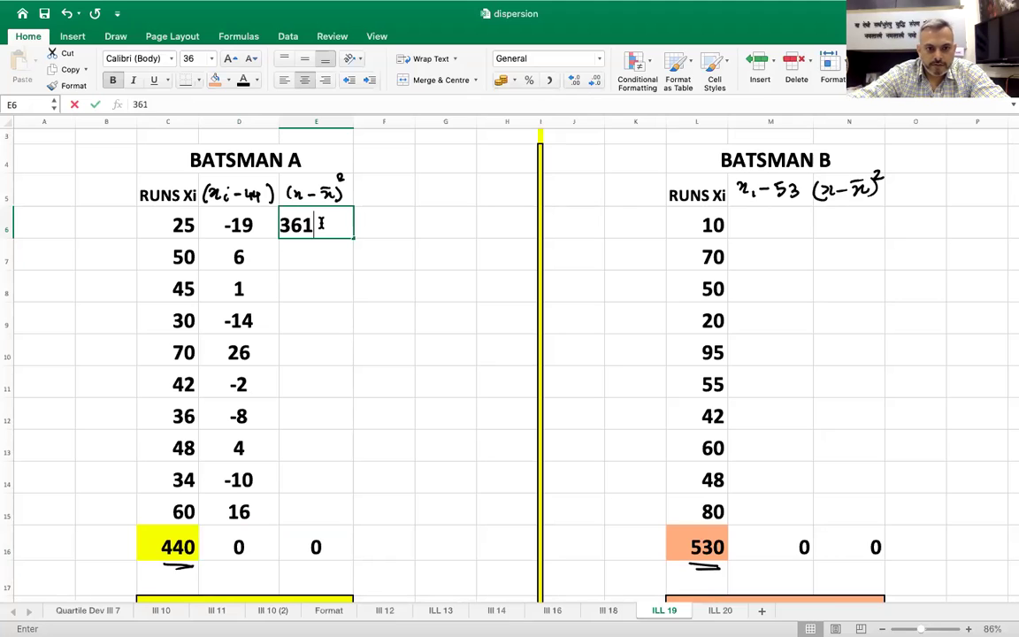
key("Return")
key("Return")
type("1")
key("Return")
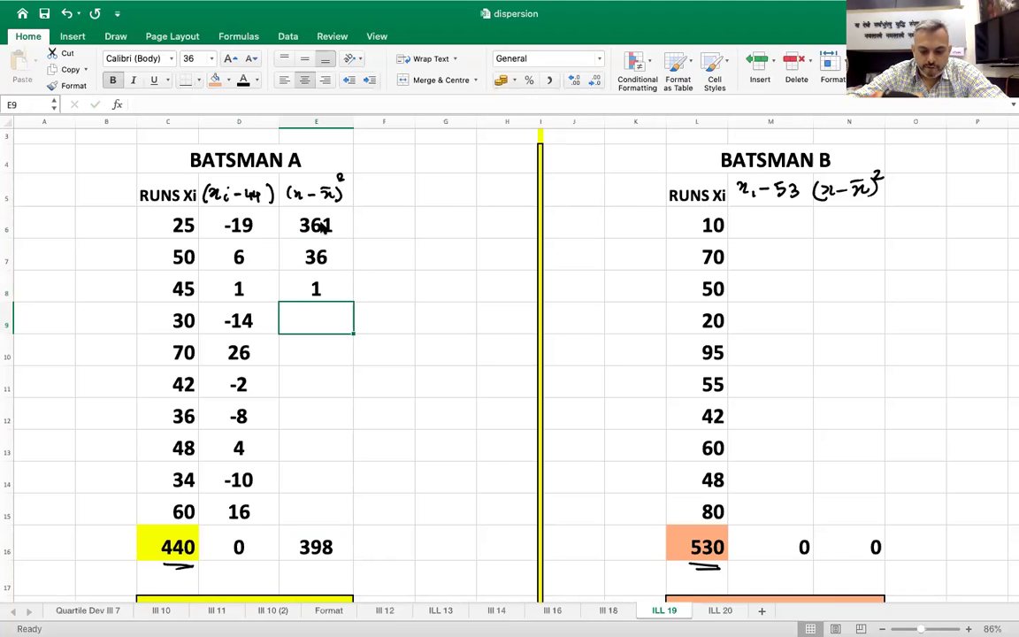
type("196")
key("Return")
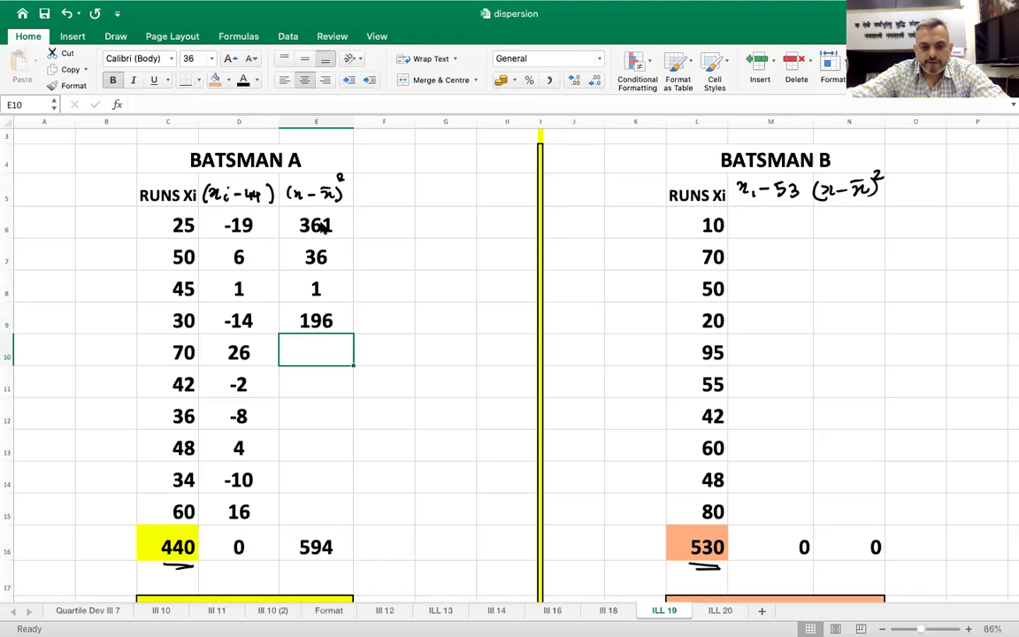
Enter Batsman A's squared deviations 676, 4 and 64 in E10:E12.
type("676")
key("Return")
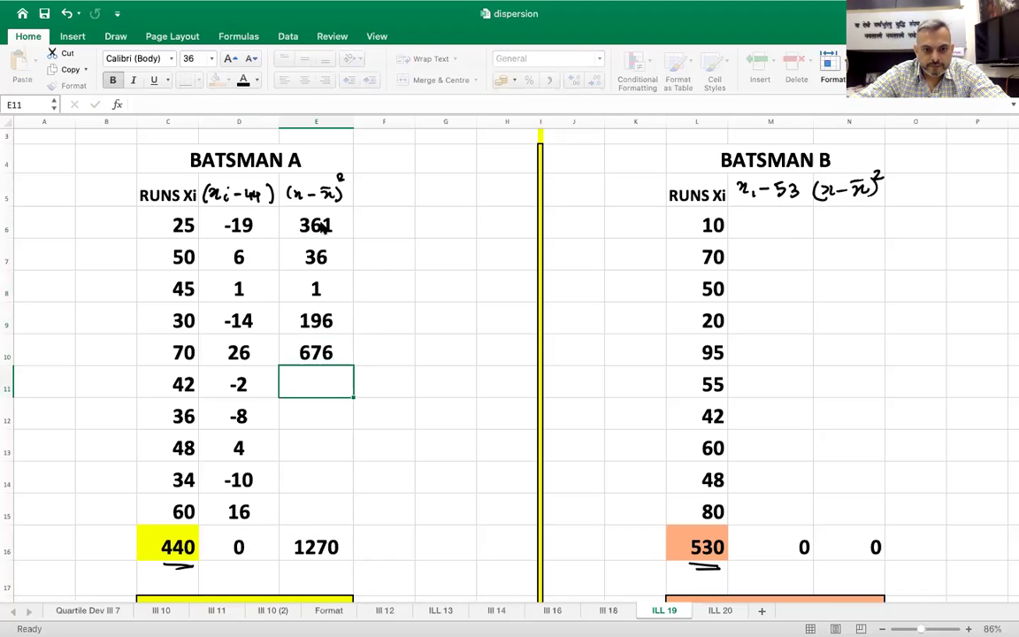
type("4")
key("Return")
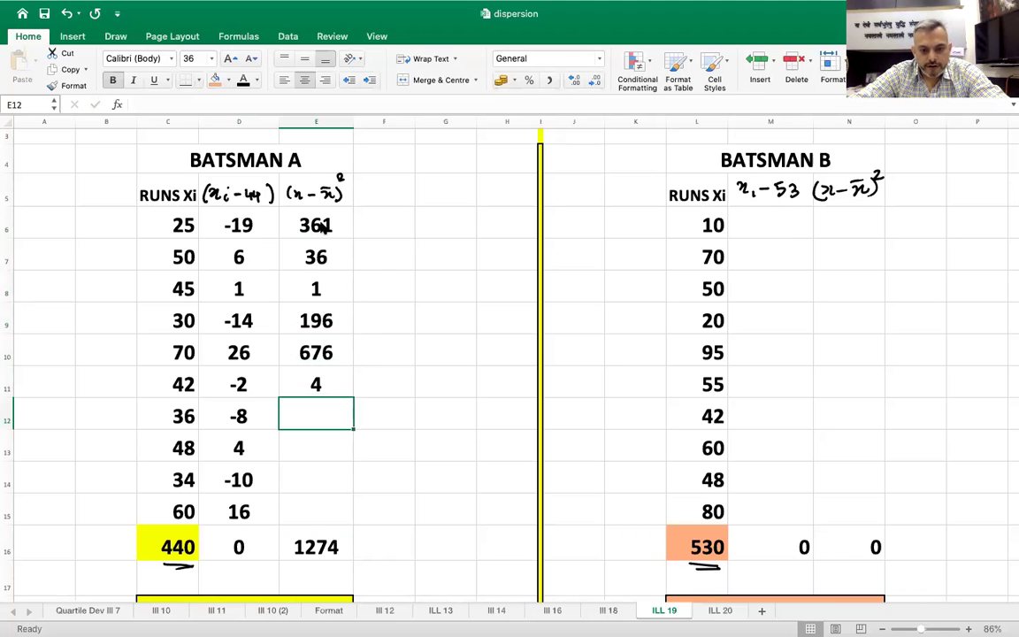
type("64")
key("Return")
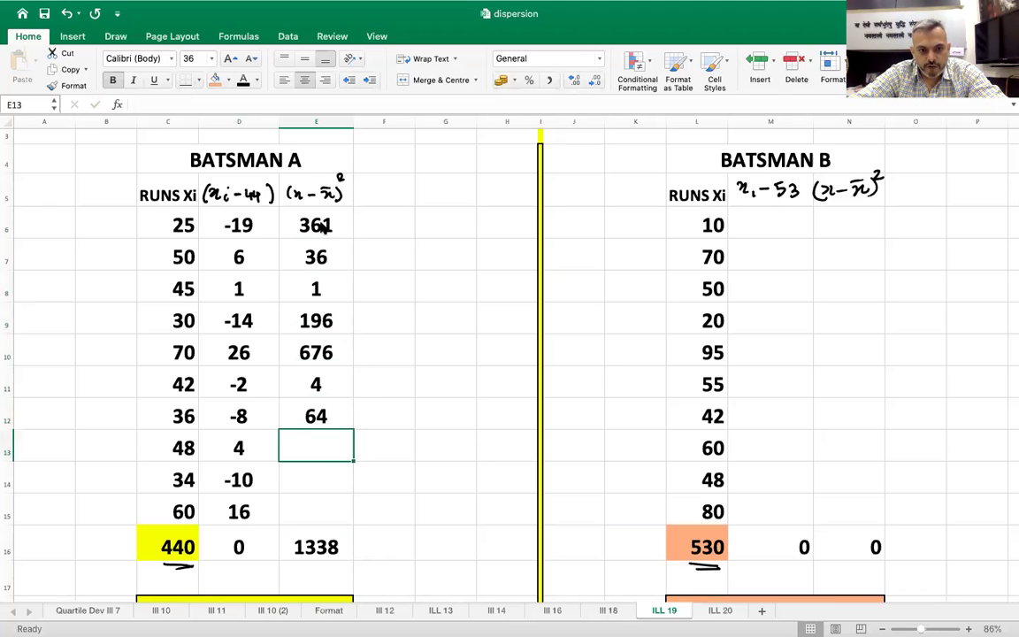
Enter the squared deviations 16, 100 and 256 in E13:E15 and fill the total cell E16 with yellow.
type("16")
key("Return")
type("100")
key("Return")
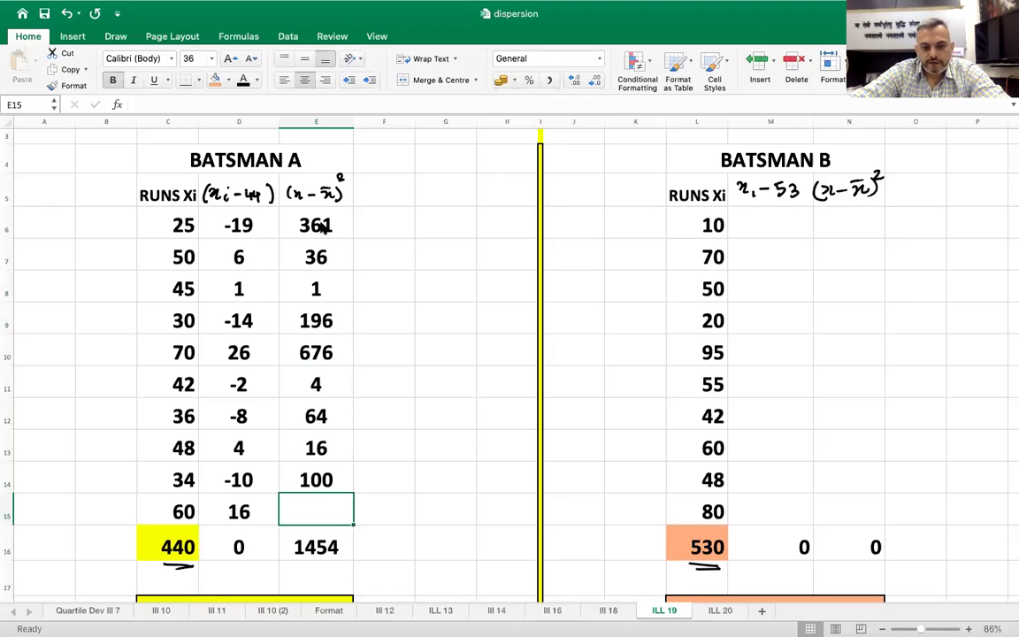
type("256")
key("Return")
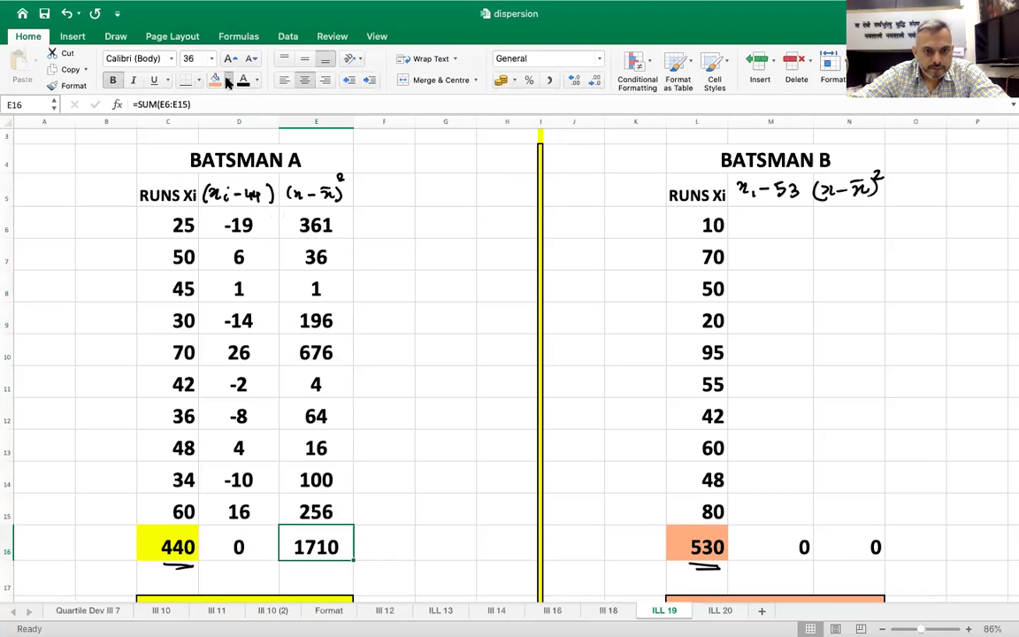
key("super+y")
left_click(399, 478)
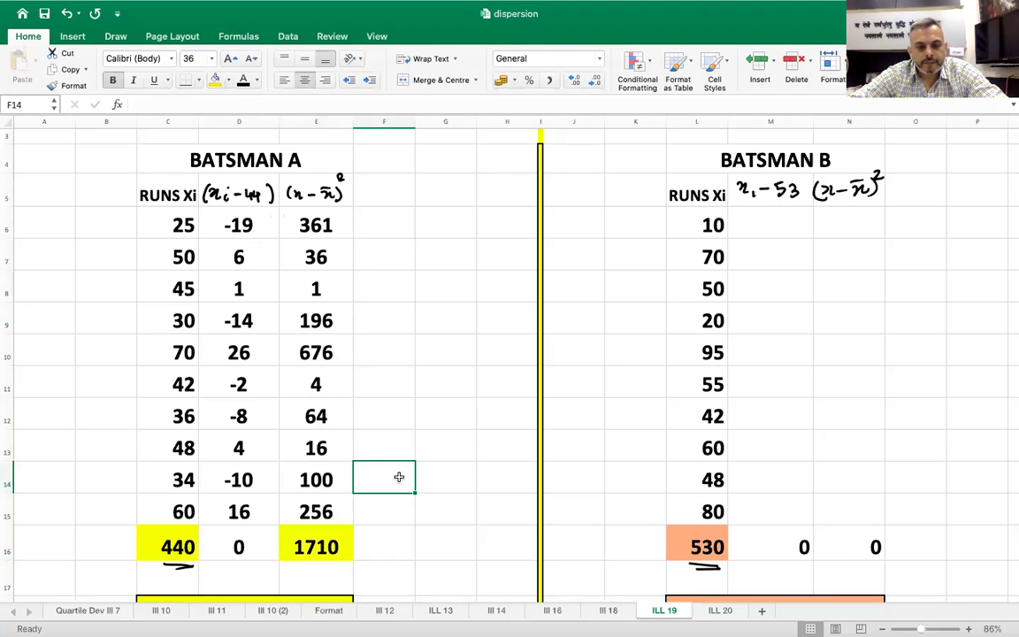
Enter Batsman B's first deviation, -43, in M6 and centre-align columns M and N.
scroll(399, 478, "down", 2)
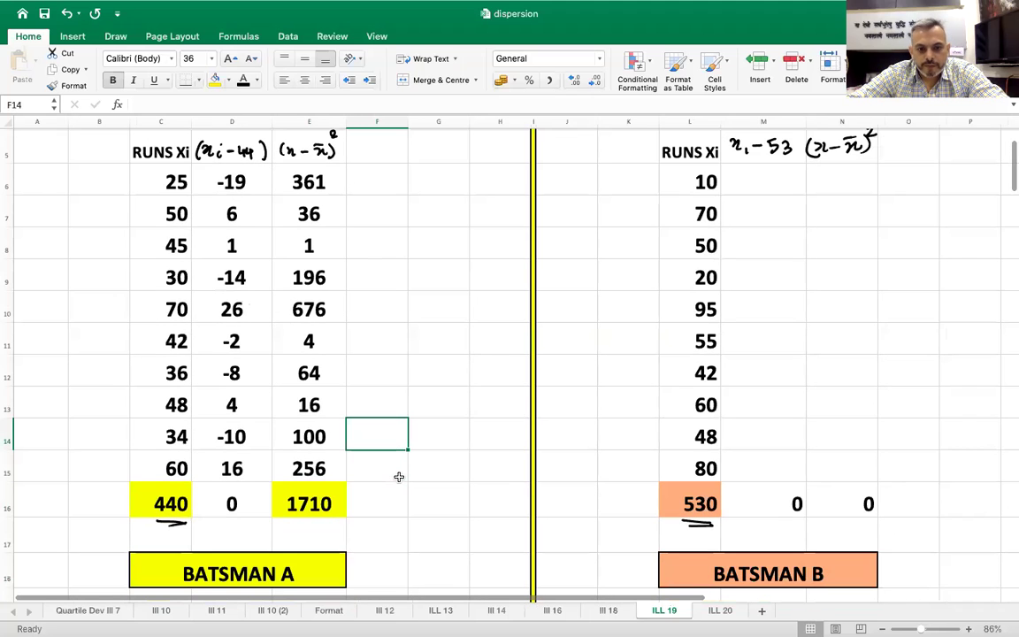
scroll(399, 477, "right", 4)
scroll(399, 477, "up", 2)
scroll(399, 477, "left", 3)
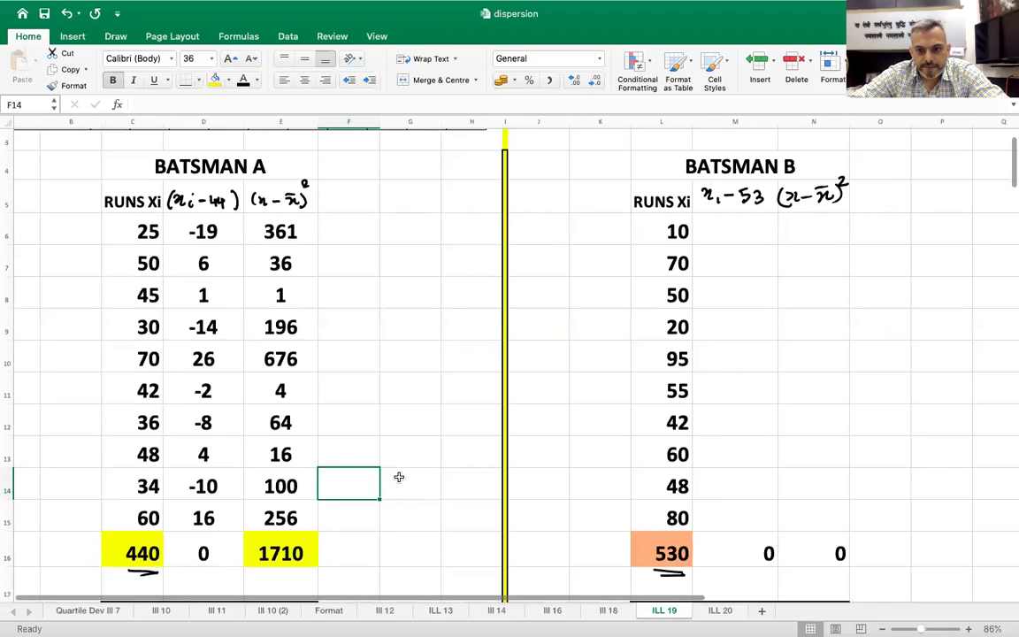
left_click(732, 235)
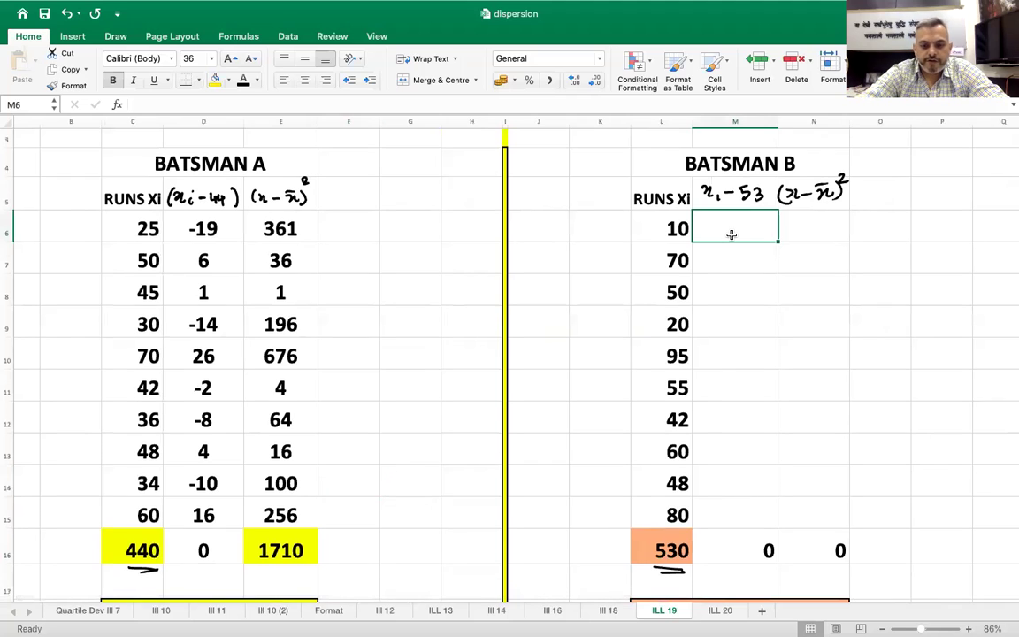
type("-43")
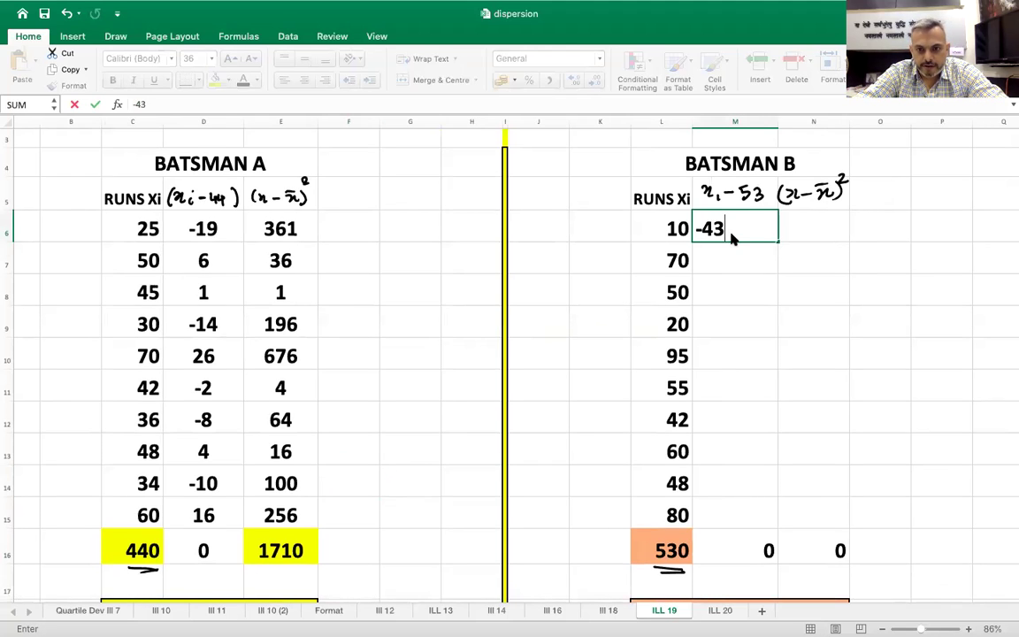
key("Return")
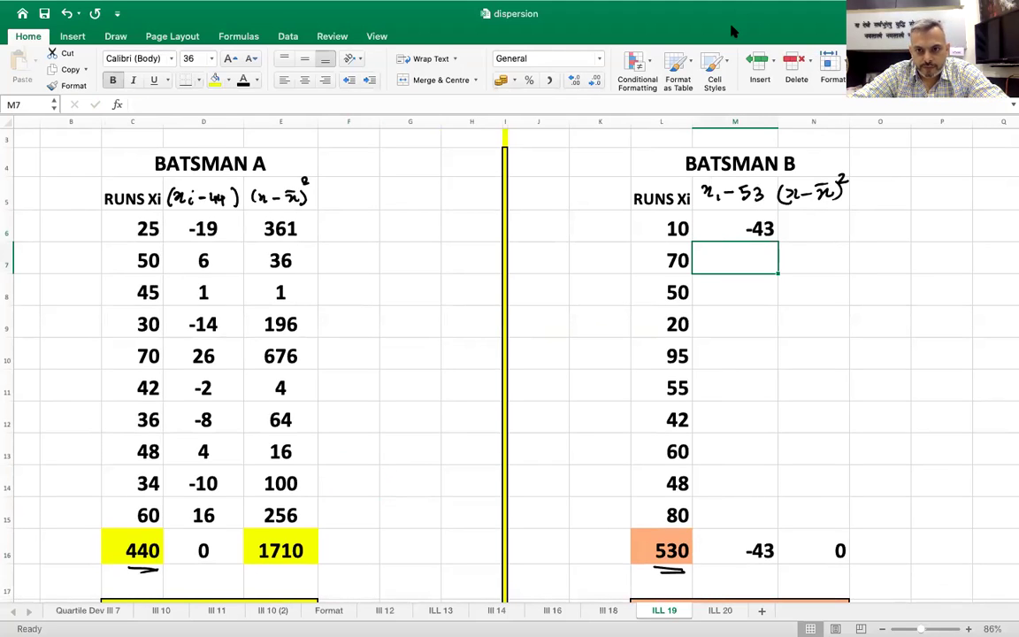
left_click_drag(736, 121, 834, 120)
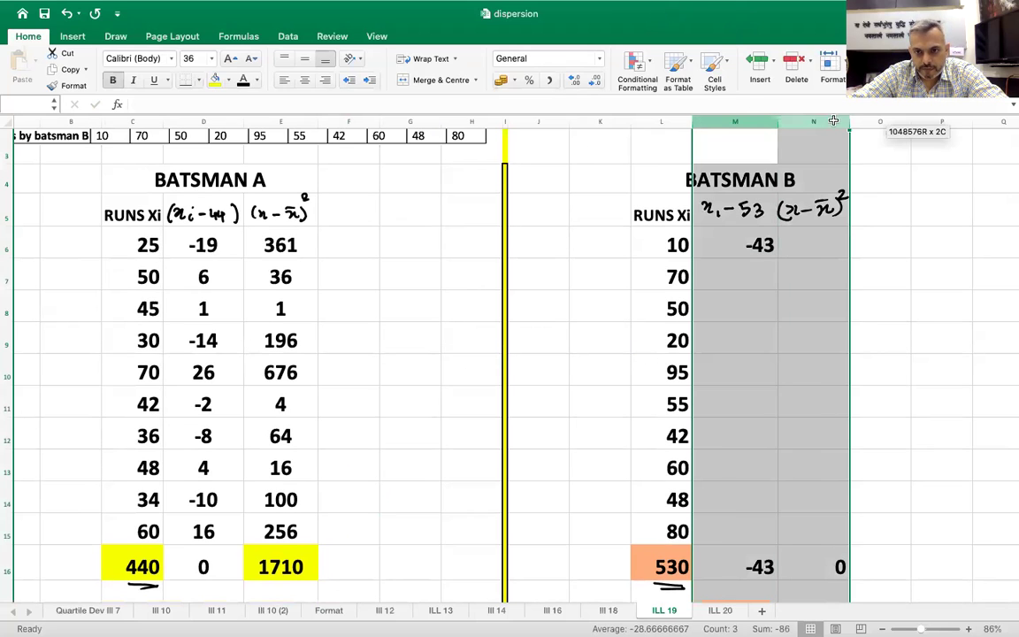
left_click(305, 81)
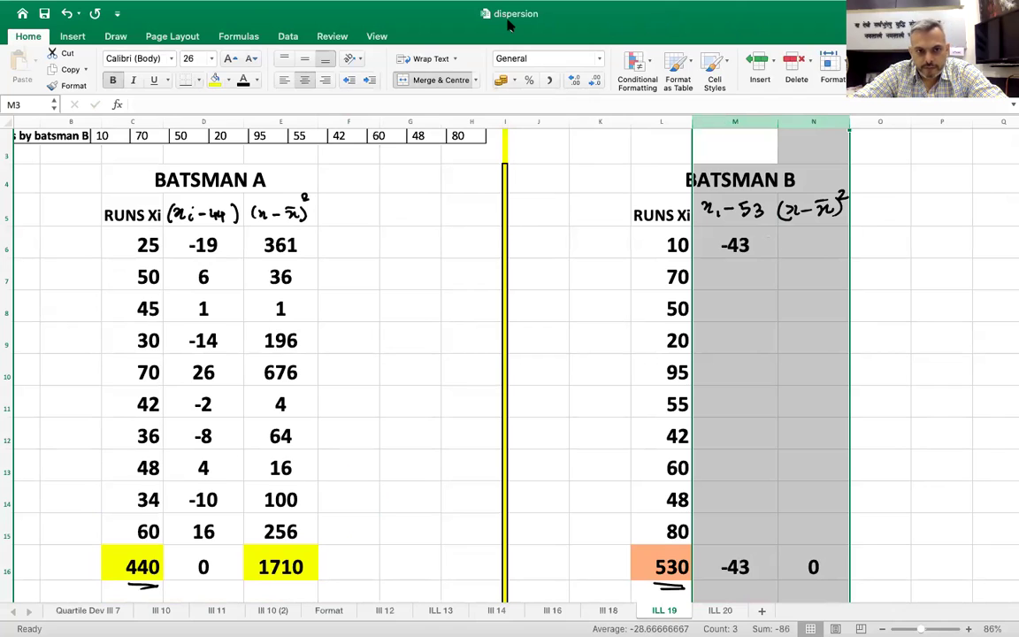
Enter Batsman B's deviations 17, -5 and -33 in M7:M9.
left_click(725, 279)
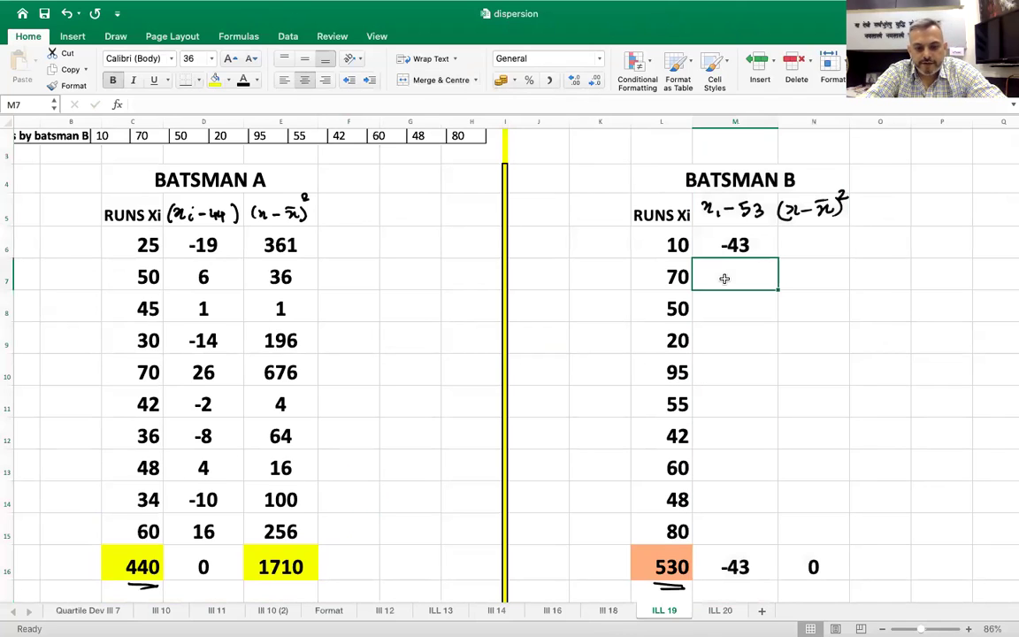
type("17")
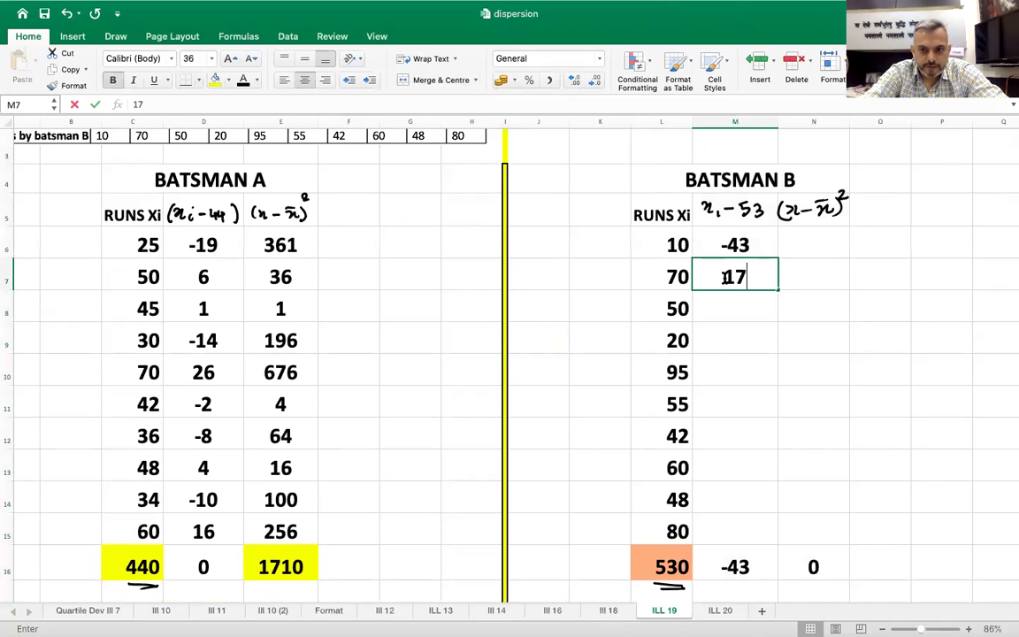
key("Return")
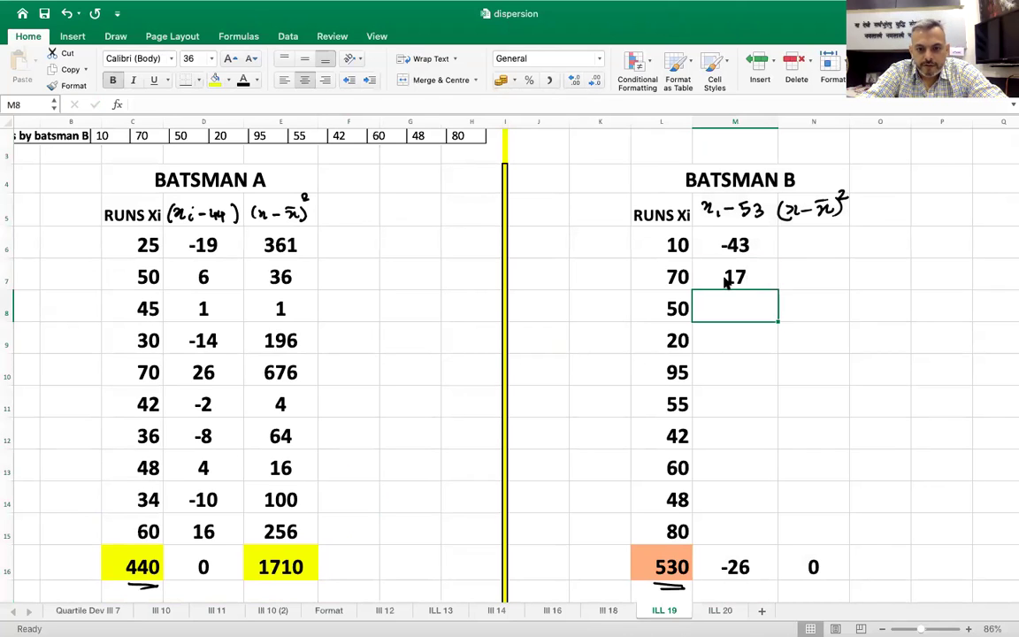
type("-5")
key("Return")
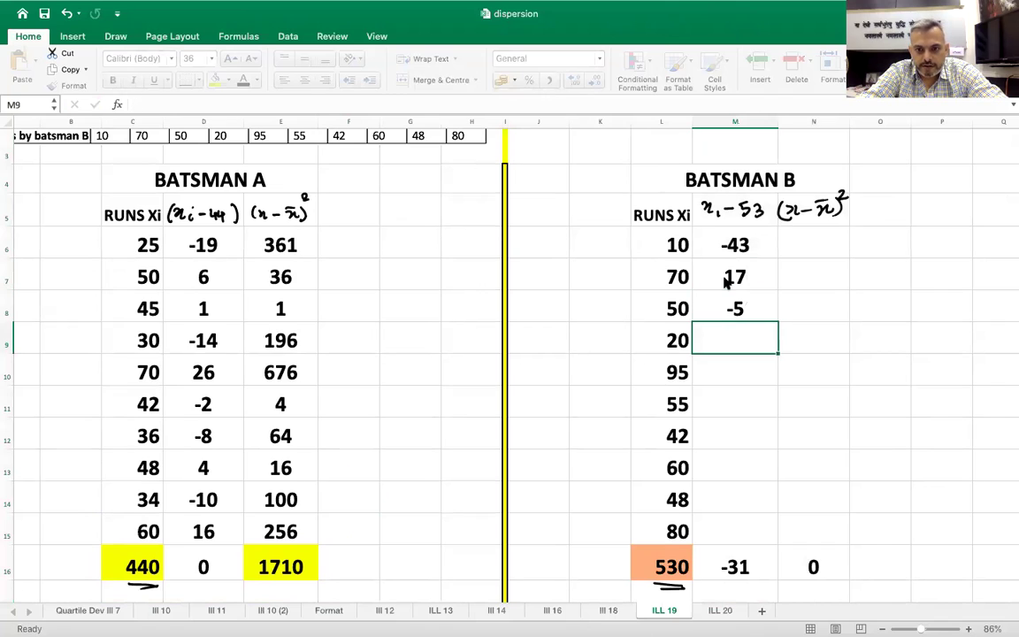
type("-33")
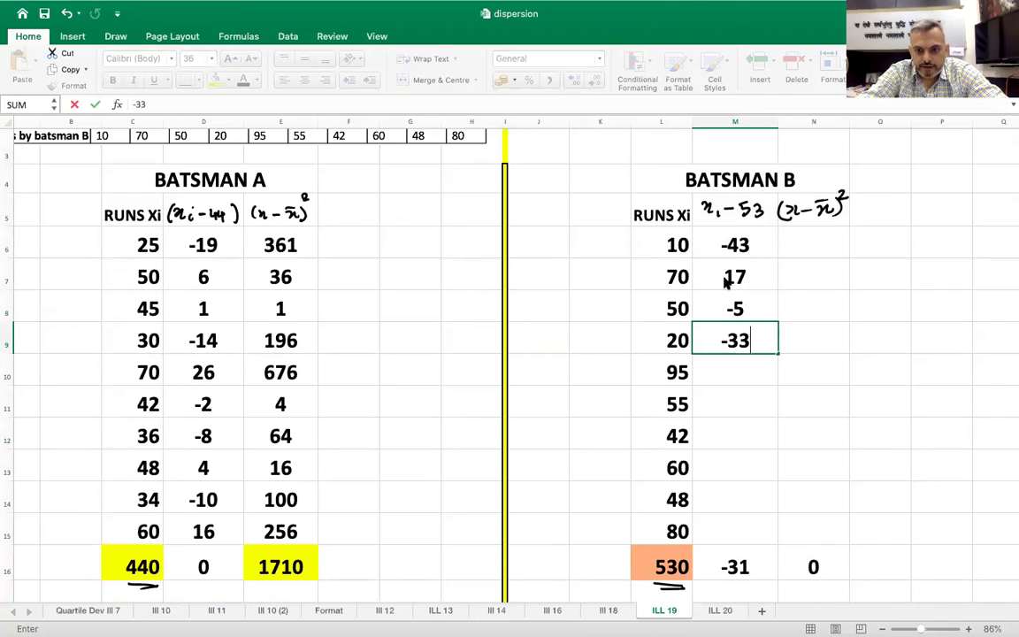
key("Return")
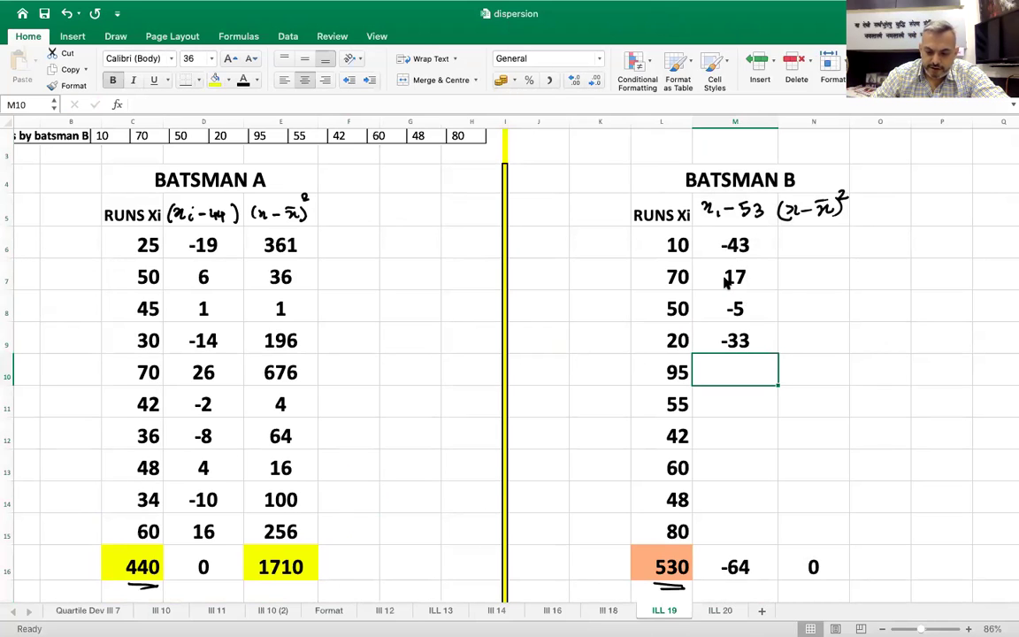
Enter Batsman B's deviations 42, 2, -11 and 7 in M10:M13.
type("42")
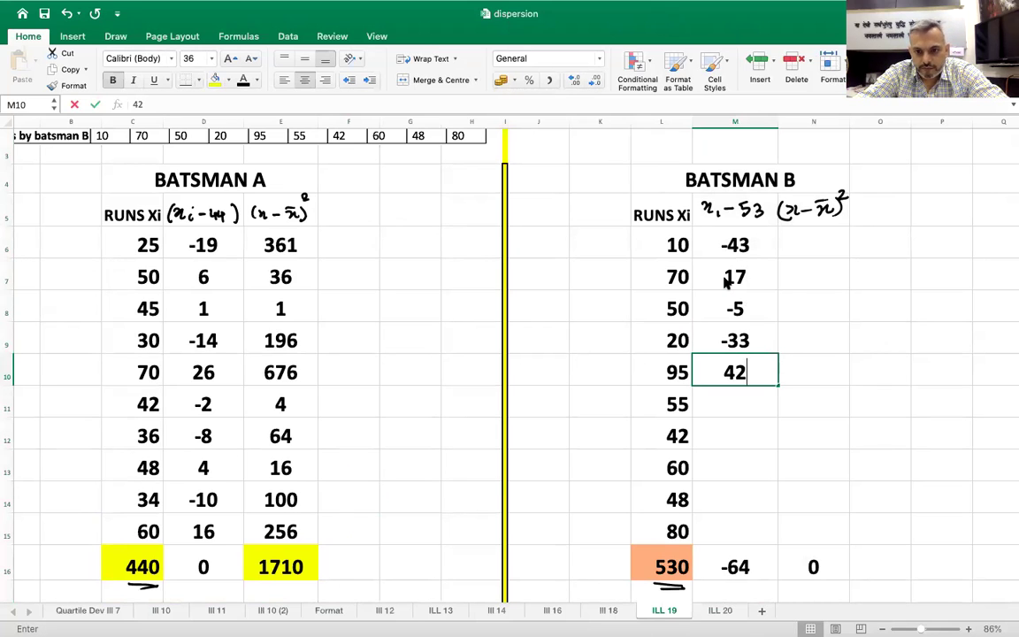
key("Return")
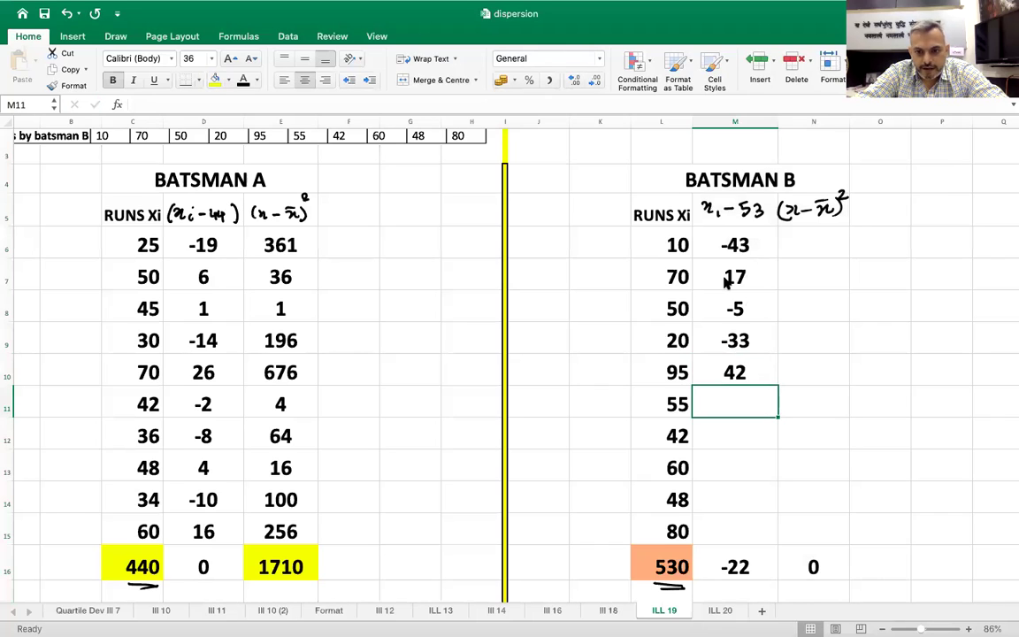
type("2")
key("Return")
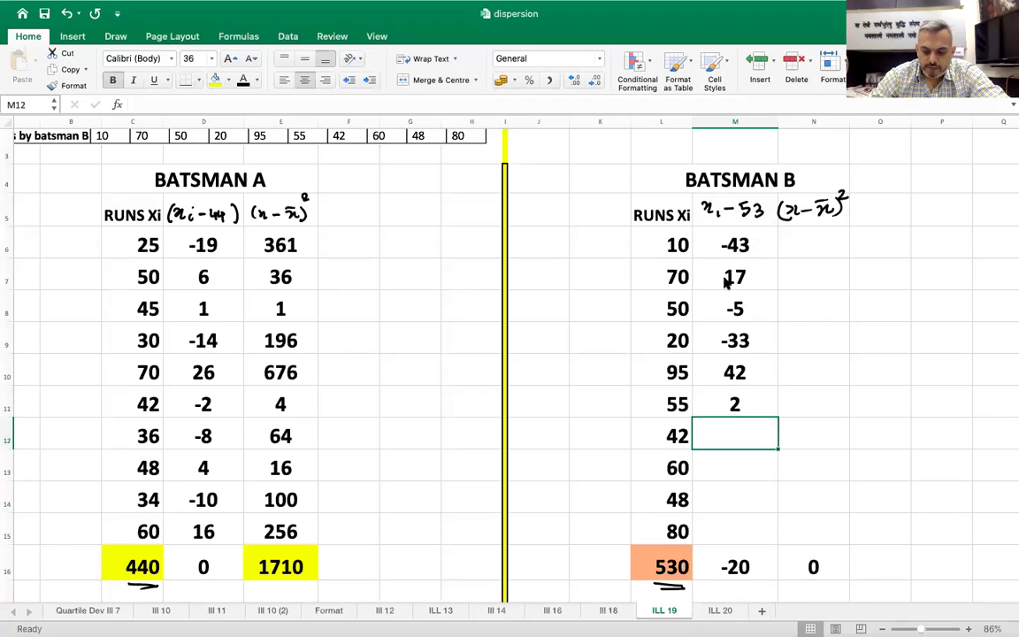
type("-11")
key("Return")
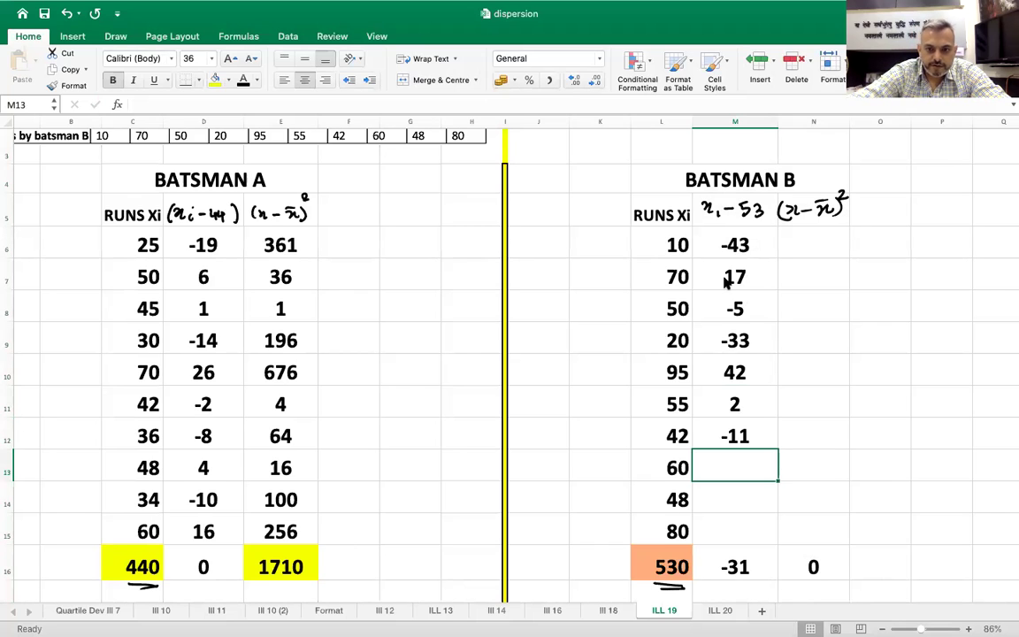
type("7")
key("Return")
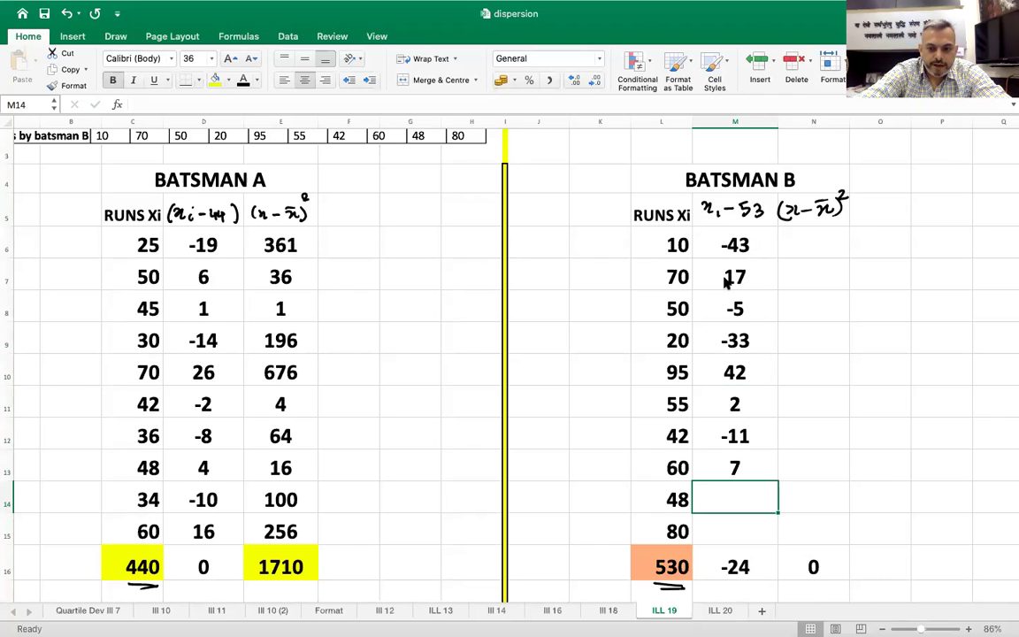
Enter Batsman B's last two deviations, -5 in M14 and 27 in M15.
type("-7")
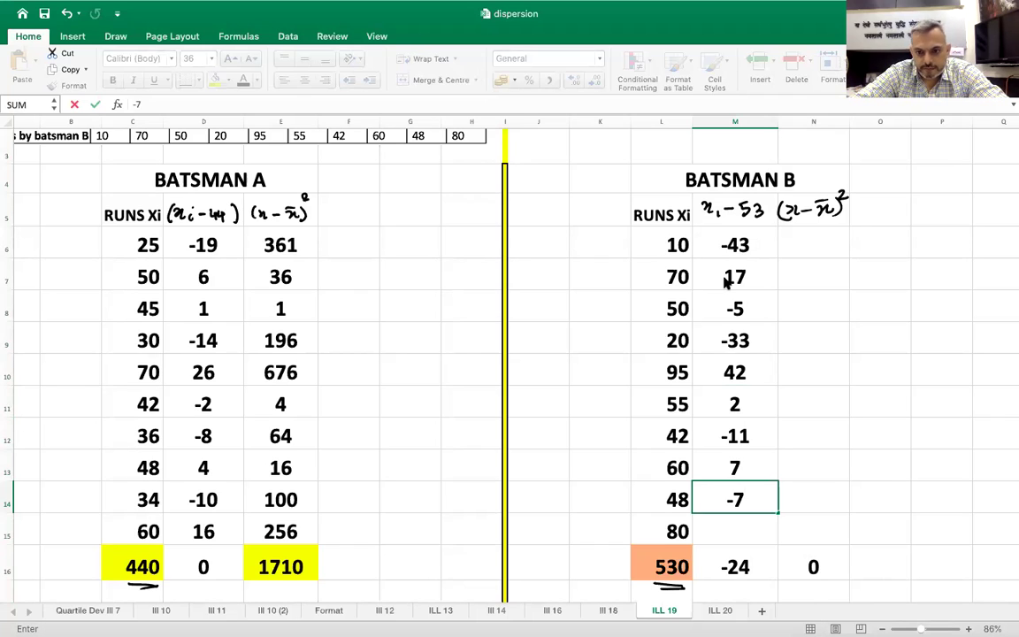
key("BackSpace")
type("5")
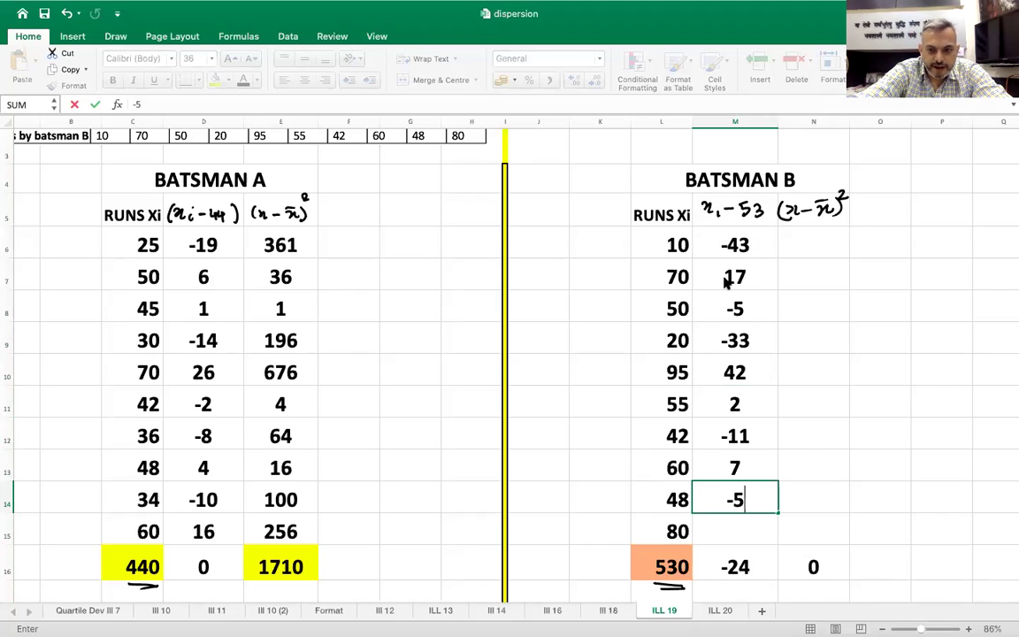
key("Return")
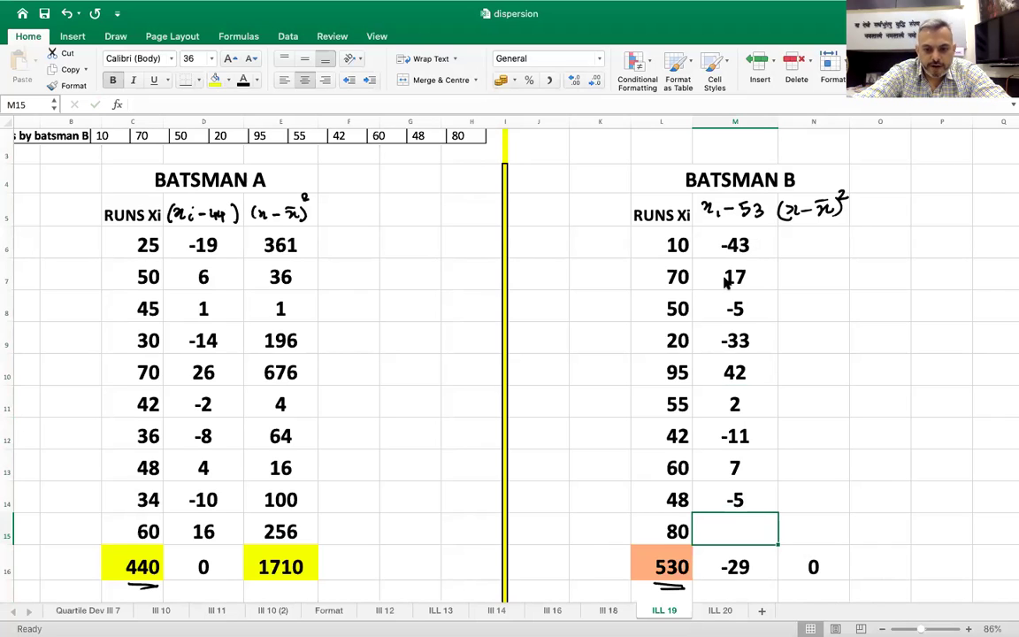
type("27")
key("Return")
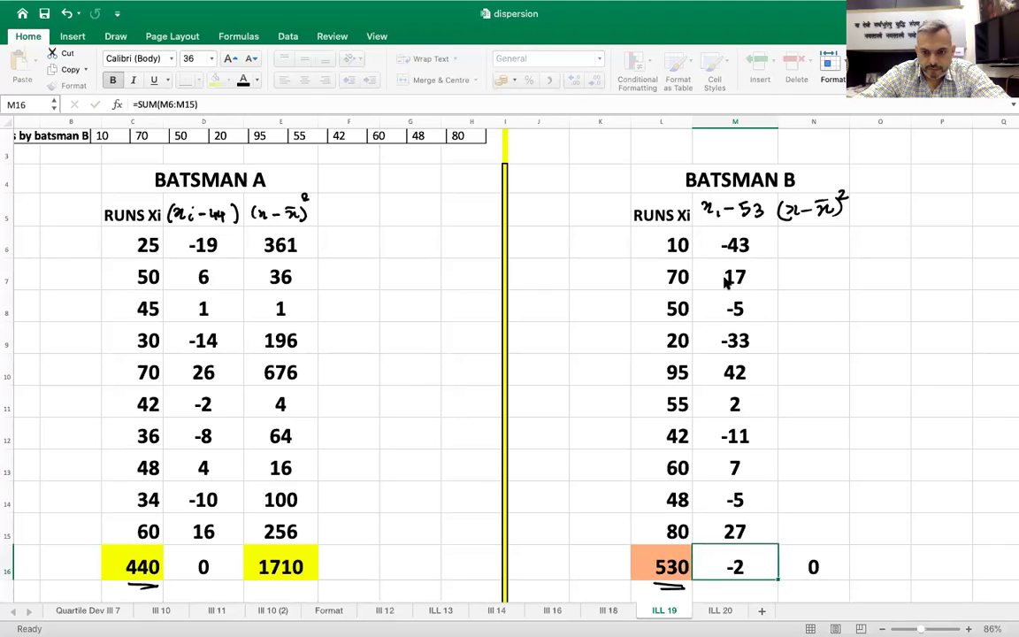
Correct Batsman B's deviation for the 50-run score in M8 to -3.
key("Up")
key("Up")
key("Up")
key("Up")
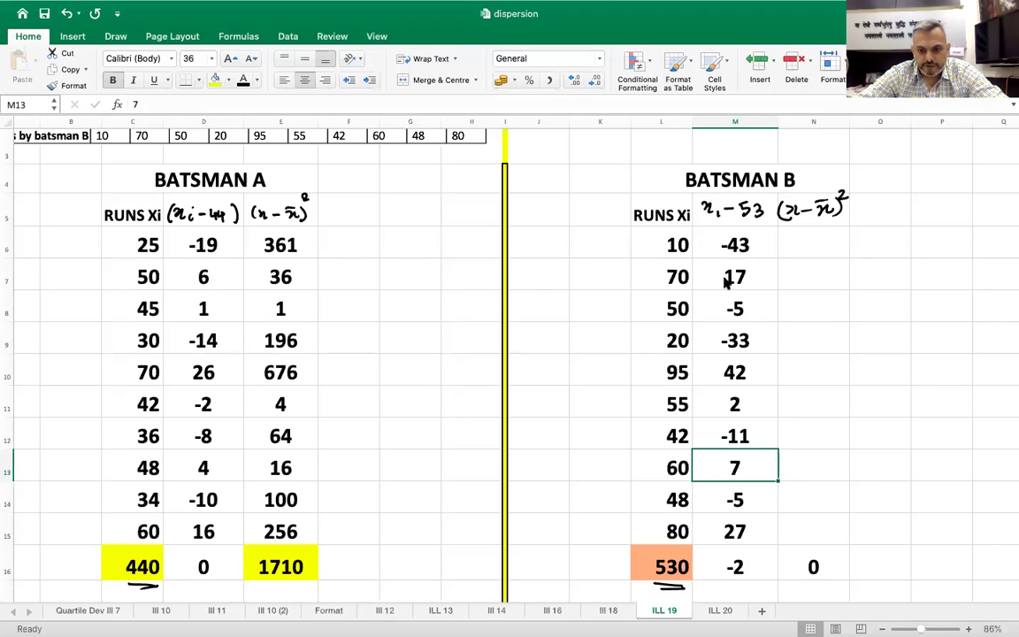
key("Up")
key("Up")
key("Up")
key("Up")
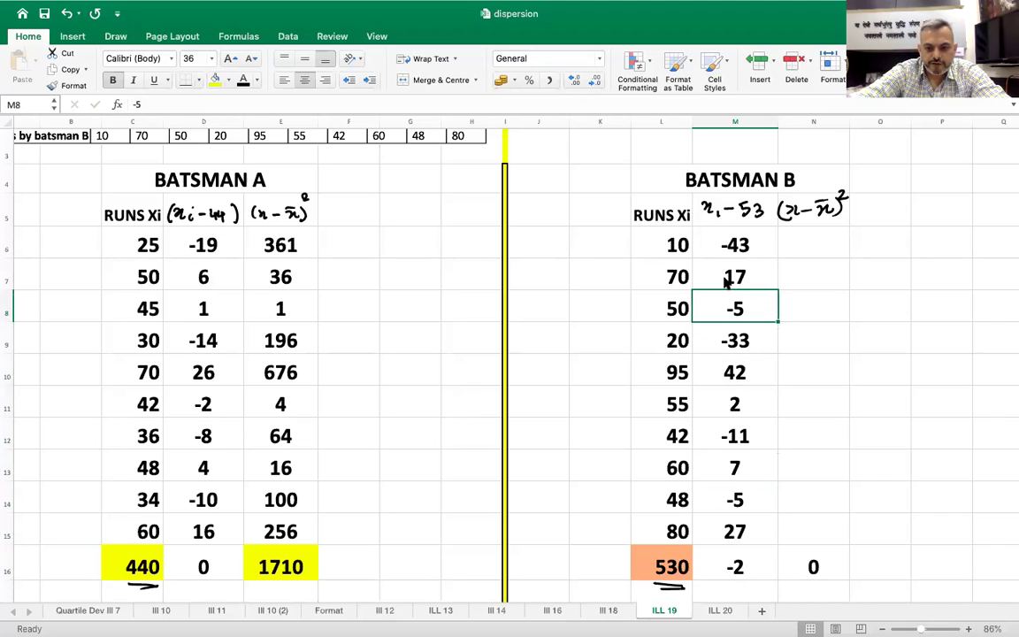
type("-3")
key("Return")
Review Batsman B's deviations in M6:M15 together with their total in M16.
key("Up")
key("Up")
key("Up")
key("Down")
key("Down")
key("Down")
key("Down")
key("Down")
key("Down")
key("Down")
key("Down")
key("Down")
key("Down")
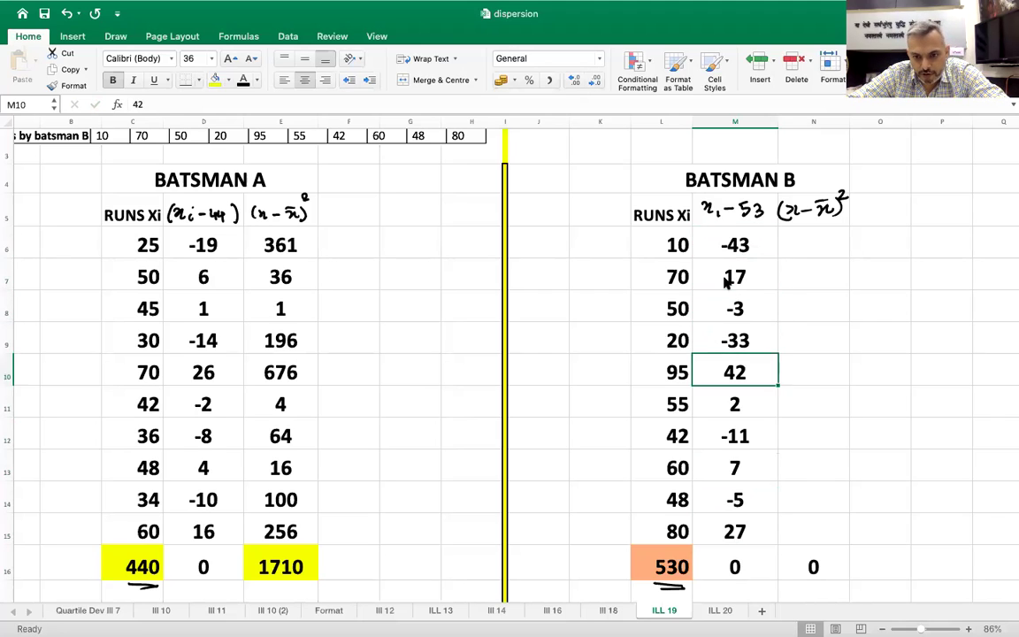
key("Up")
key("Up")
key("Up")
key("Up")
key("Up")
key("Up")
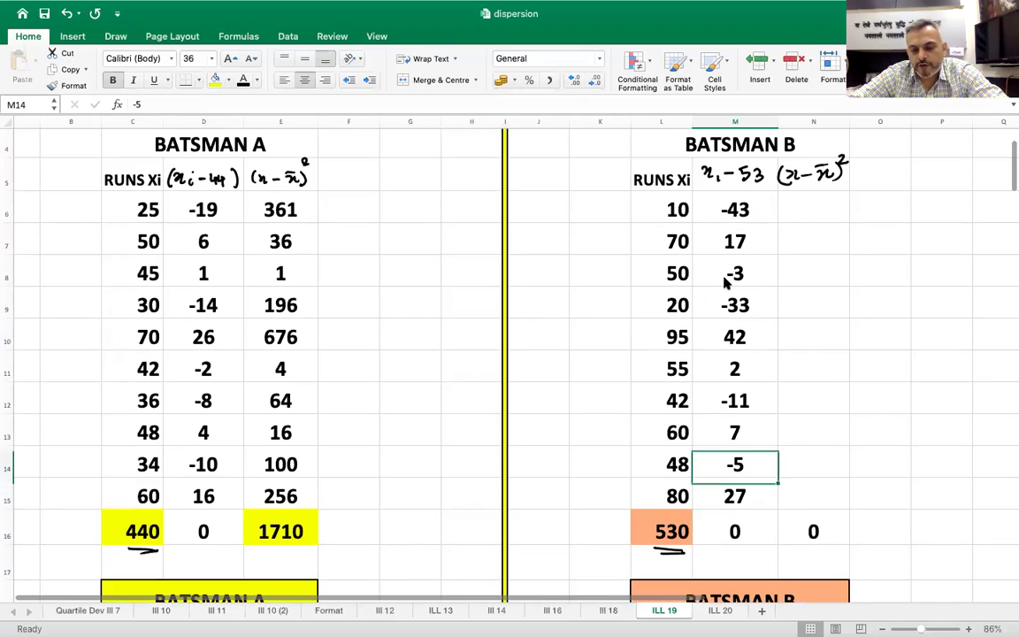
key("Up")
key("Up")
key("Up")
key("Up")
key("Up")
key("Up")
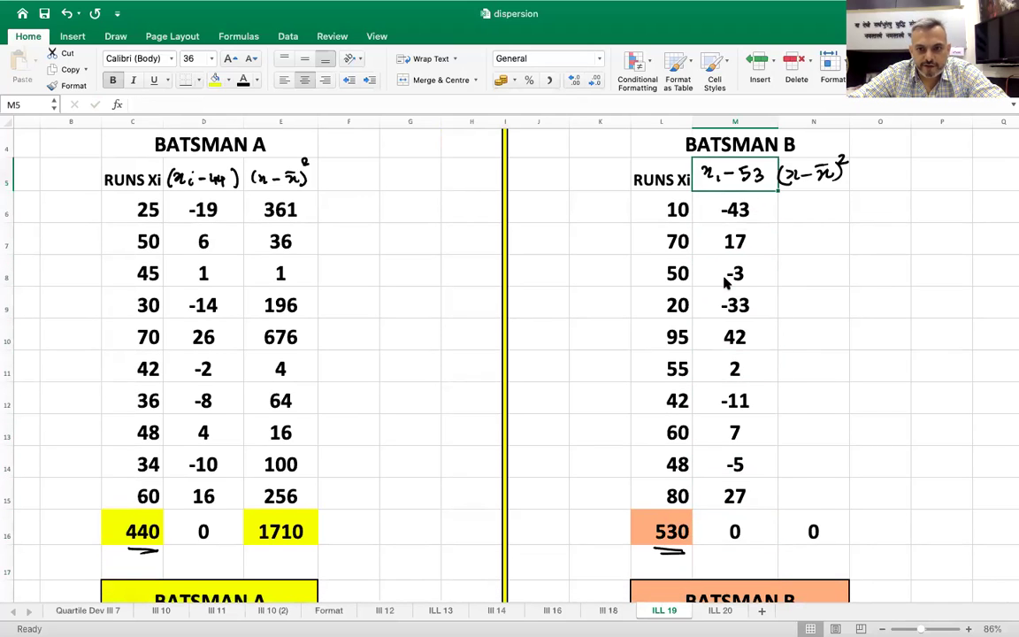
key("Down")
key("Down")
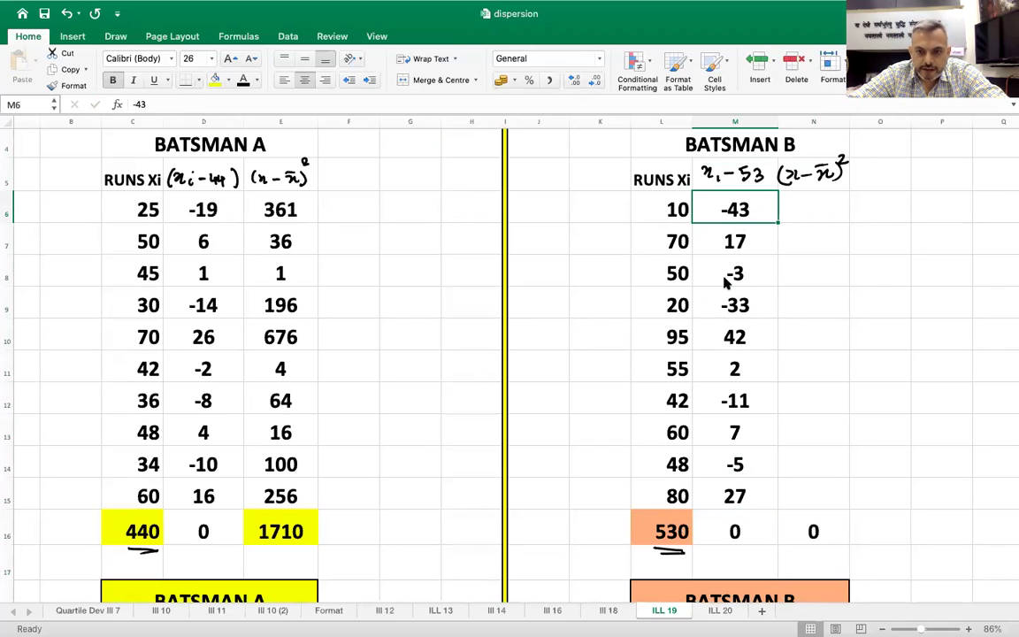
left_click(724, 282)
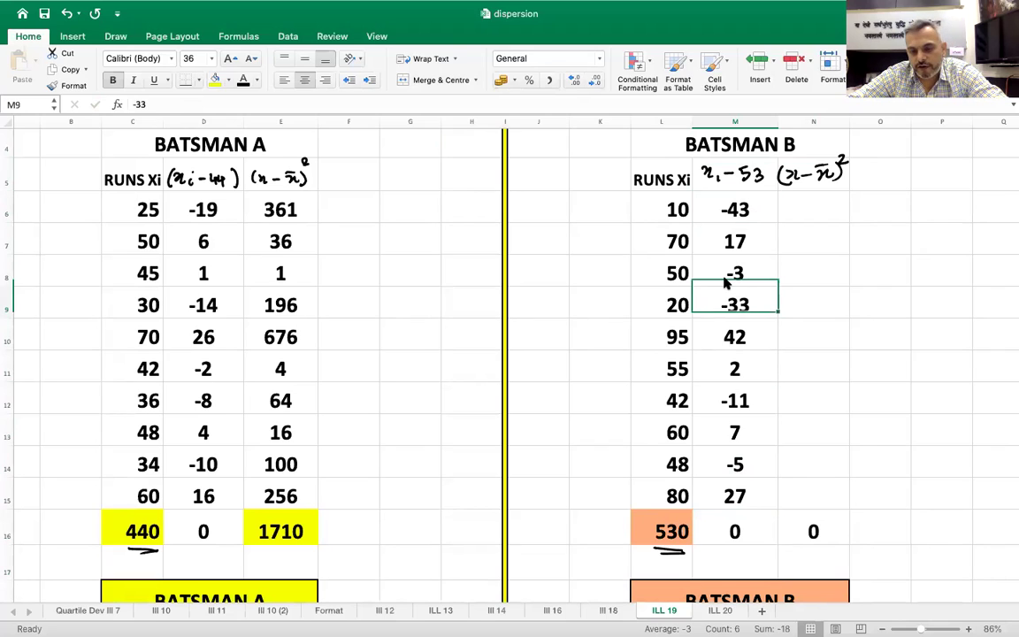
key("ctrl+Down")
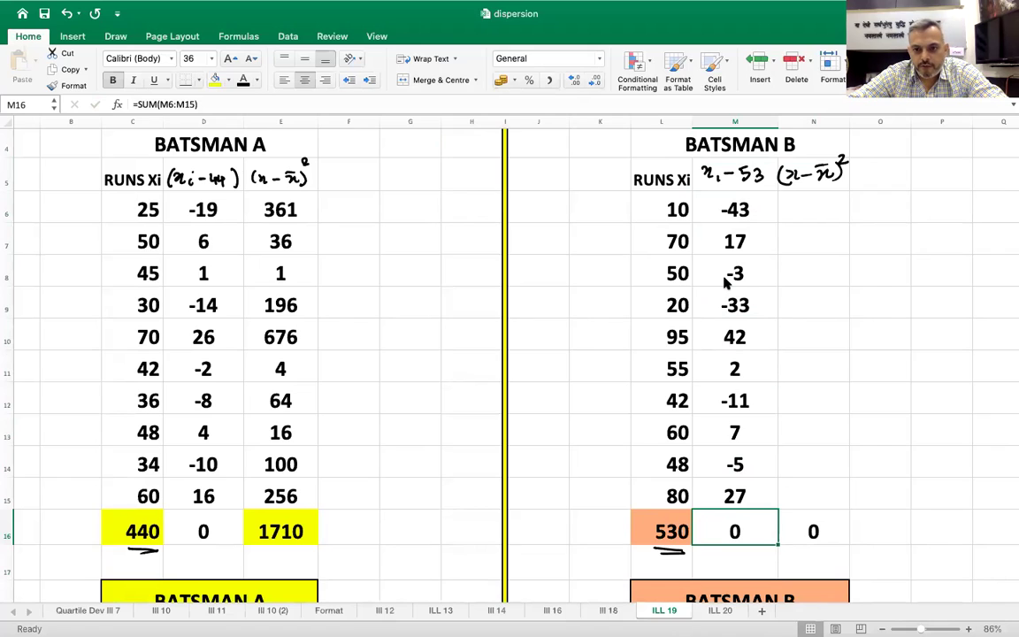
Enter Batsman B's first four squared deviations 1849, 289, 9 and 1089 in N6:N9.
key("ctrl+Up")
key("Right")
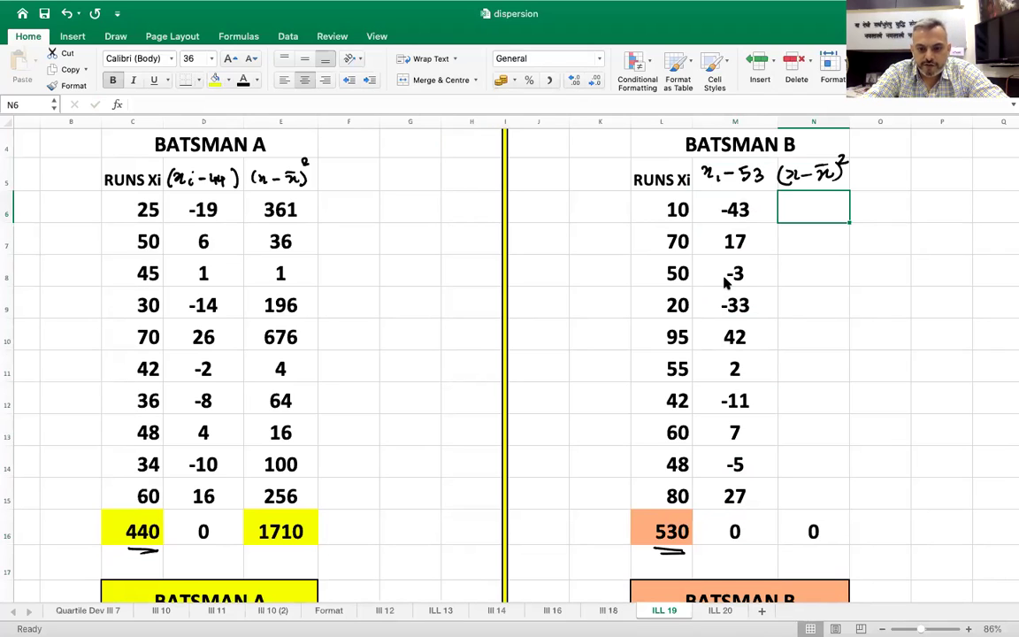
type("1849")
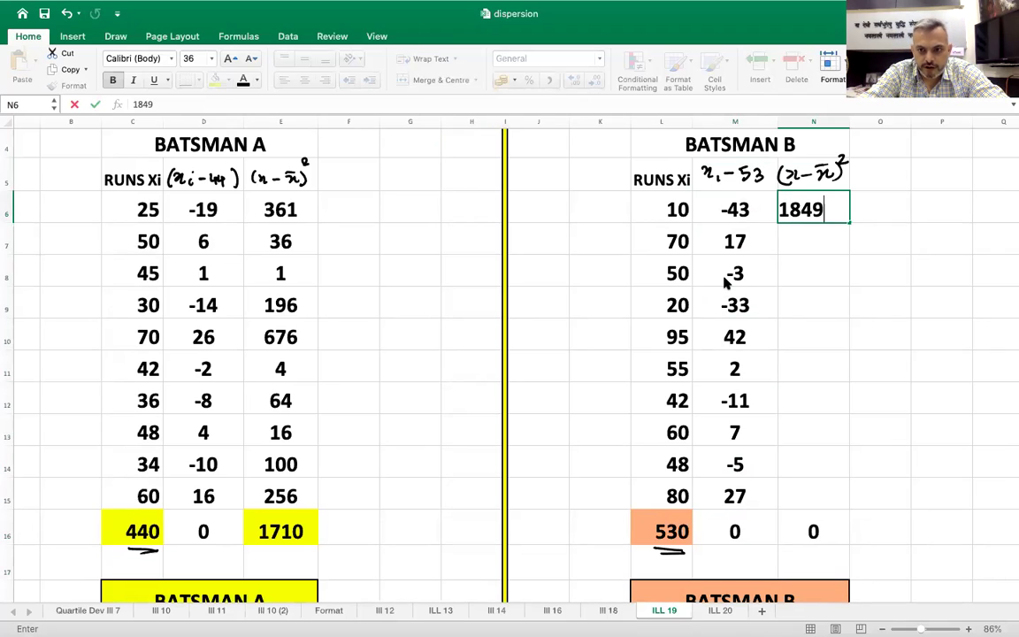
key("Return")
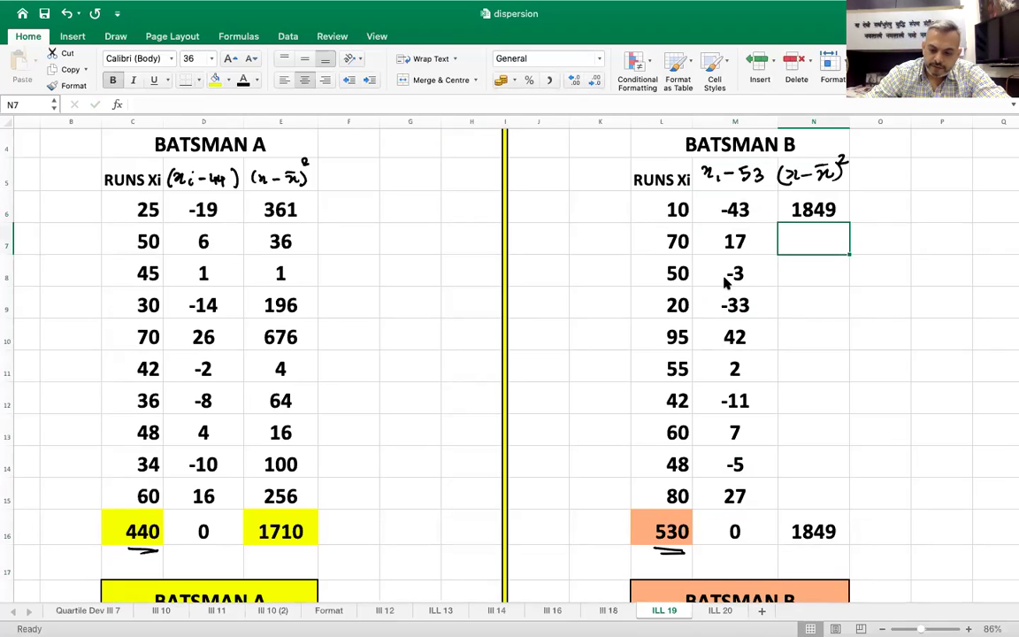
type("289")
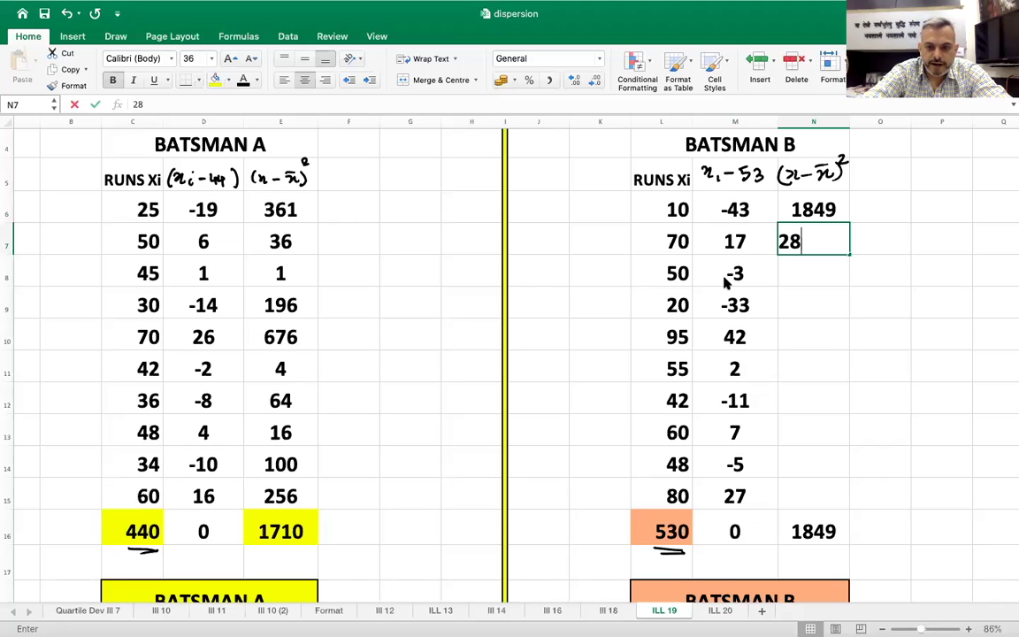
key("Return")
type("9")
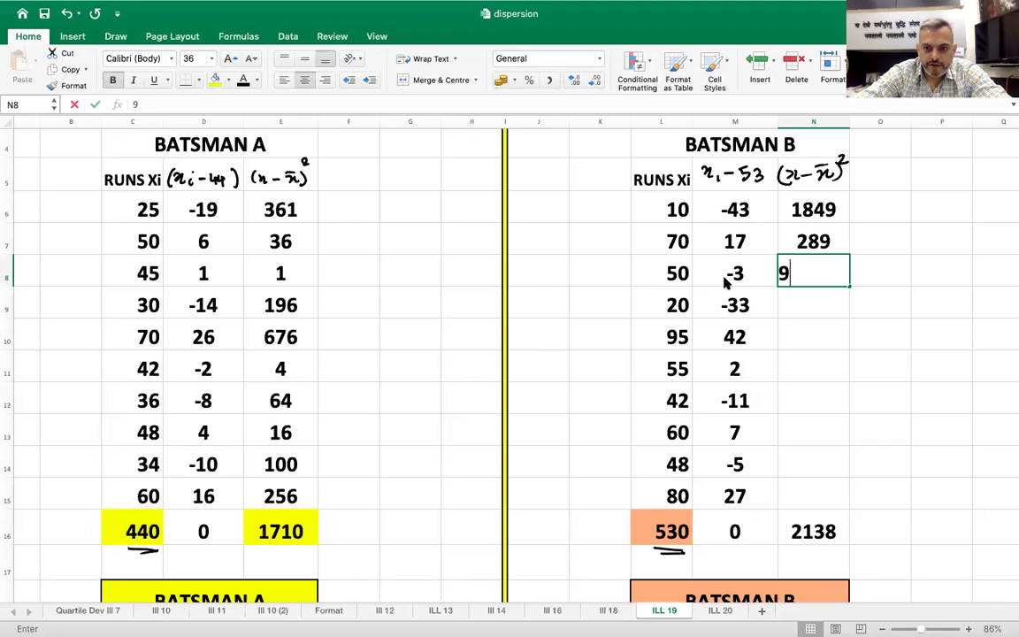
key("Return")
type("1089")
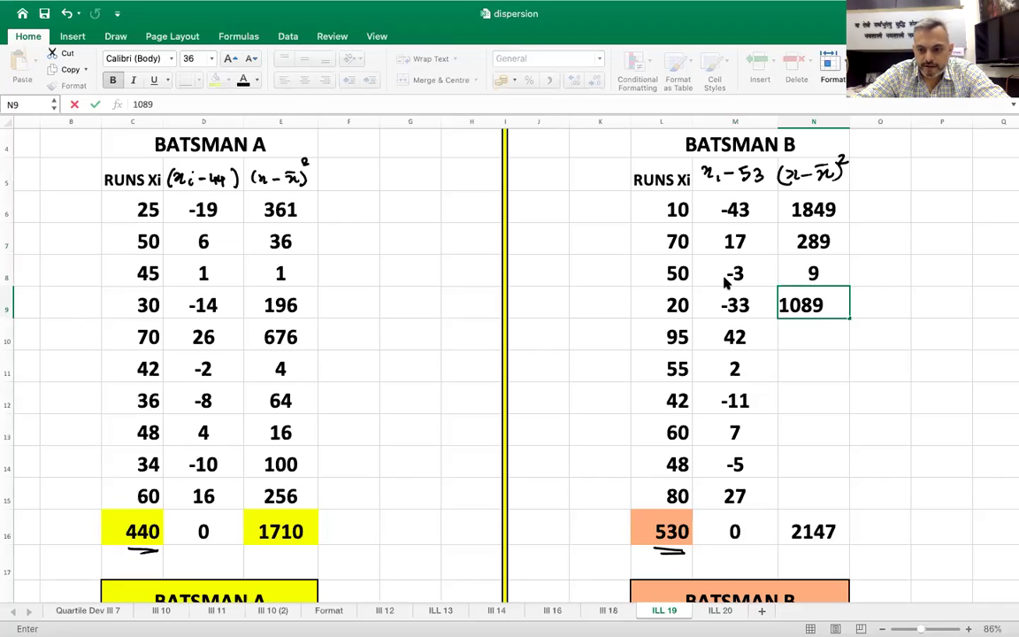
key("Return")
Enter Batsman B's squared deviations 1764 in N10 and 4 in N11.
type("42")
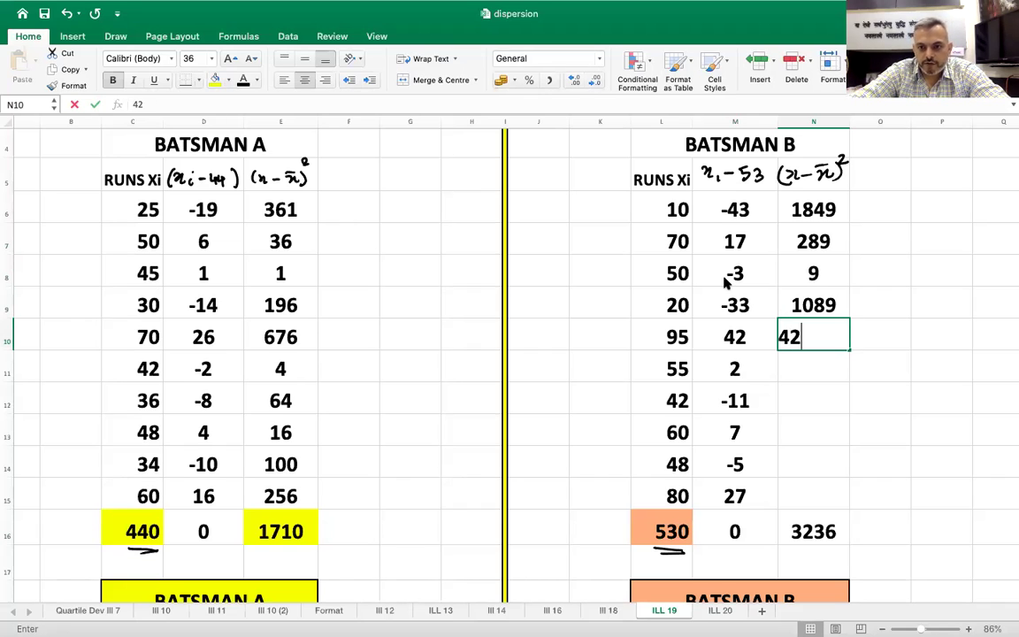
key("BackSpace")
key("BackSpace")
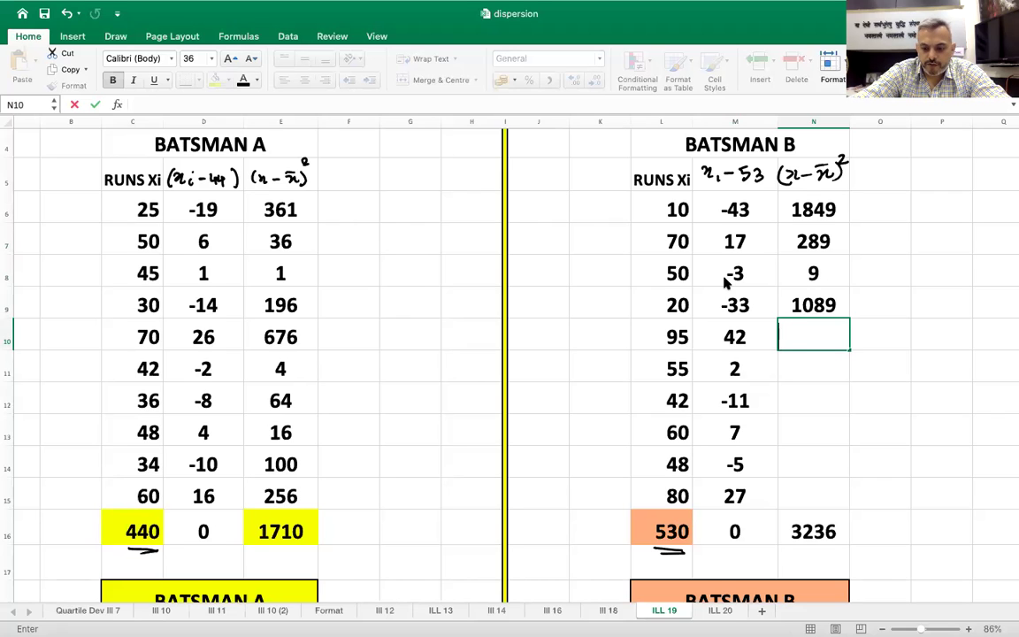
type("1764")
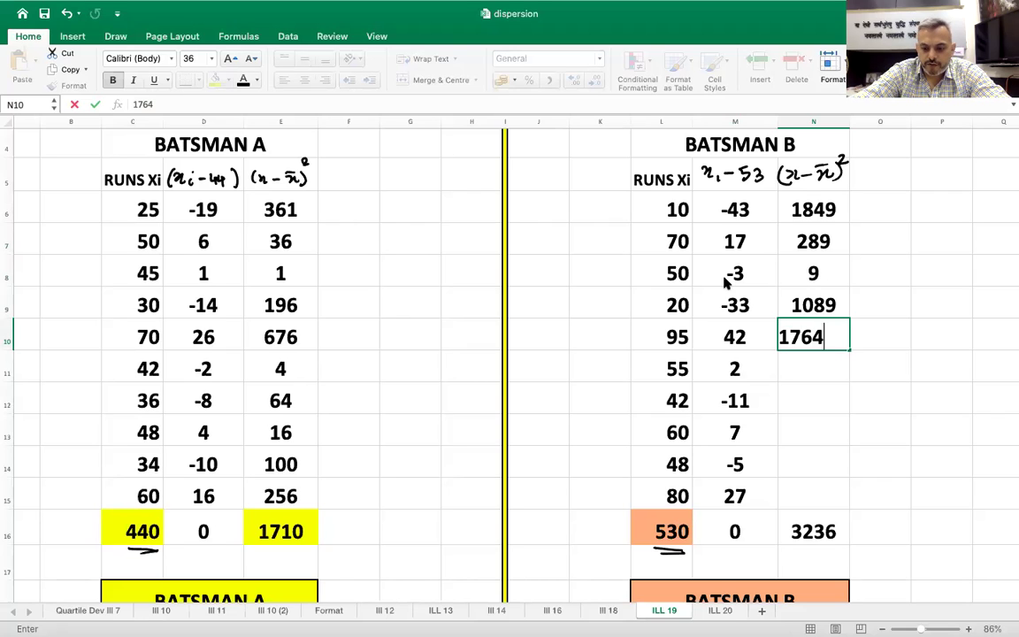
key("Return")
type("4")
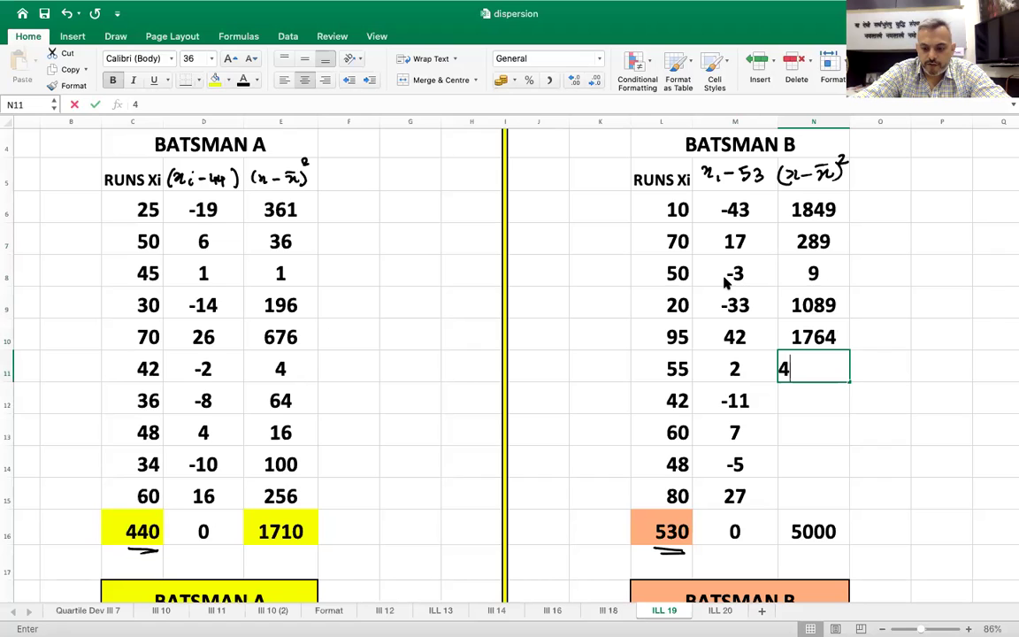
key("Return")
Enter Batsman B's squared deviations 121 in N12 and 49 in N13.
type("13")
key("BackSpace")
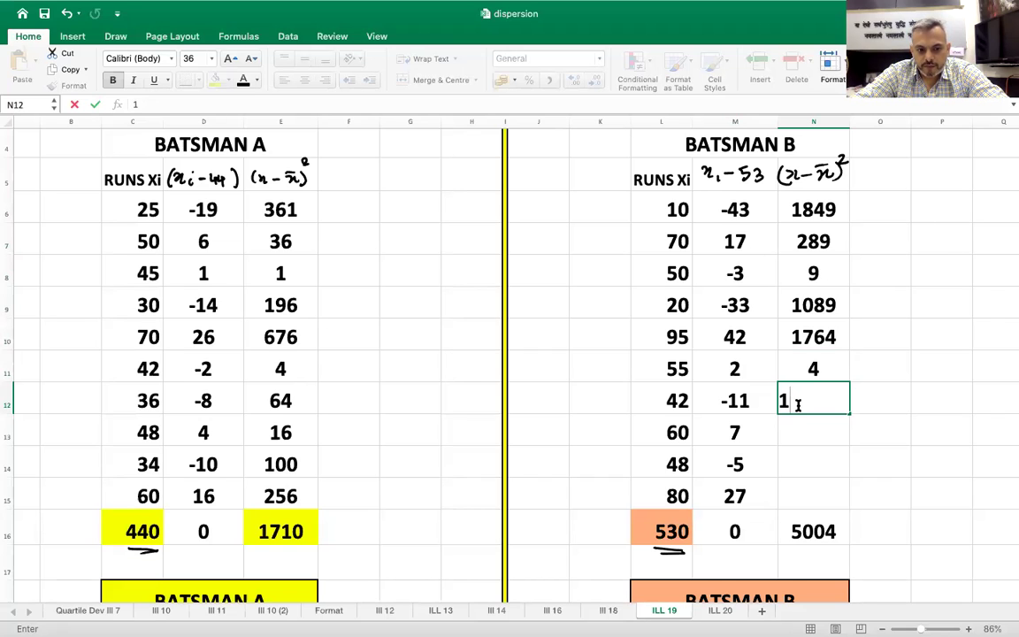
type("21")
key("Return")
type("4")
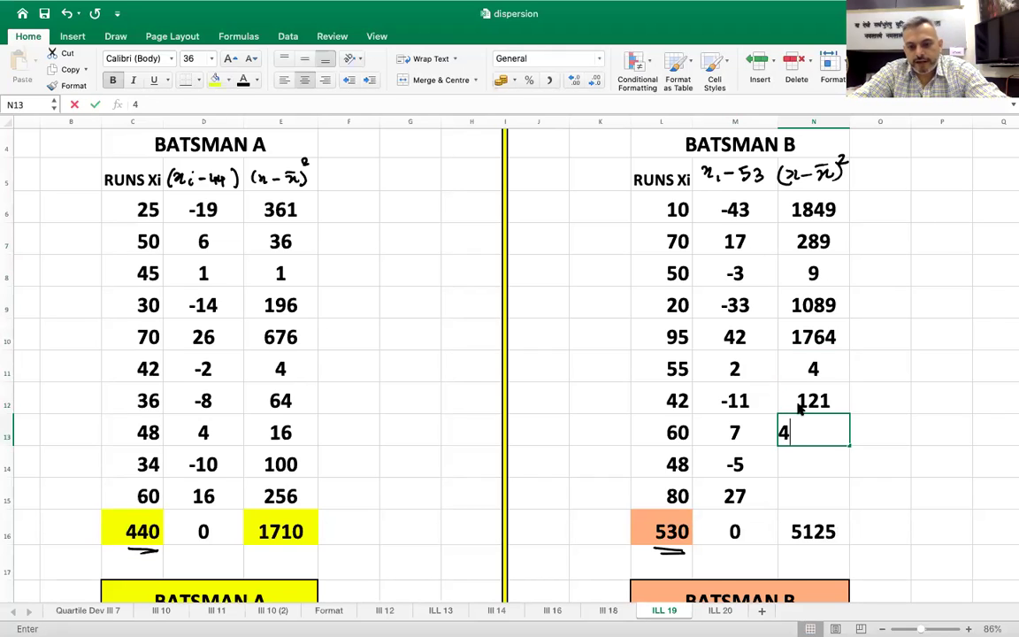
type("9")
key("Return")
Enter the last squared deviations, 25 in N14 and 729 in N15, and fill the total cell N16 with orange.
type("25")
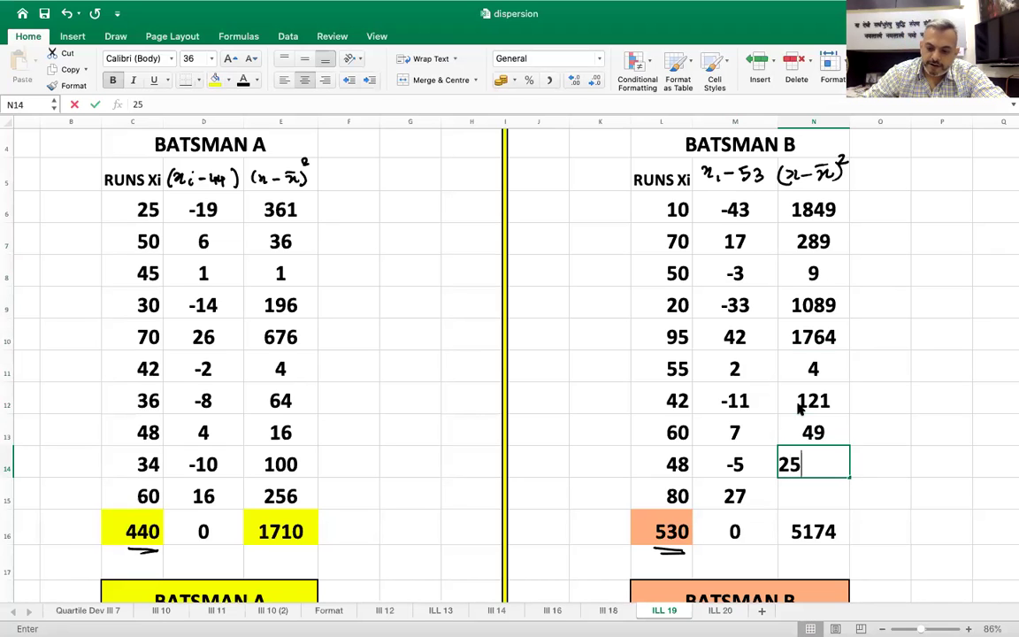
key("Return")
type("729")
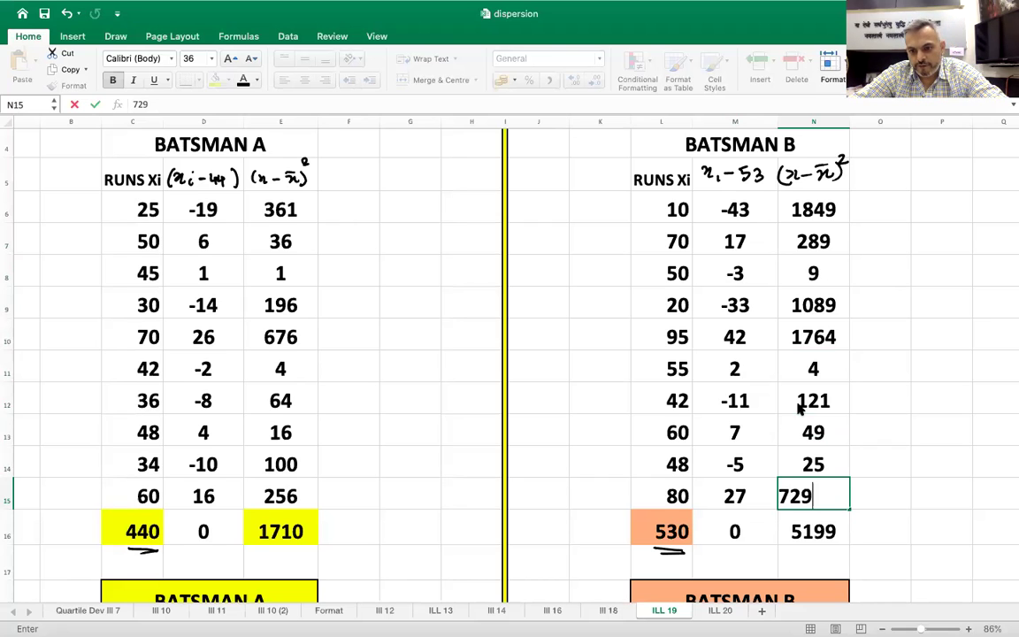
key("Return")
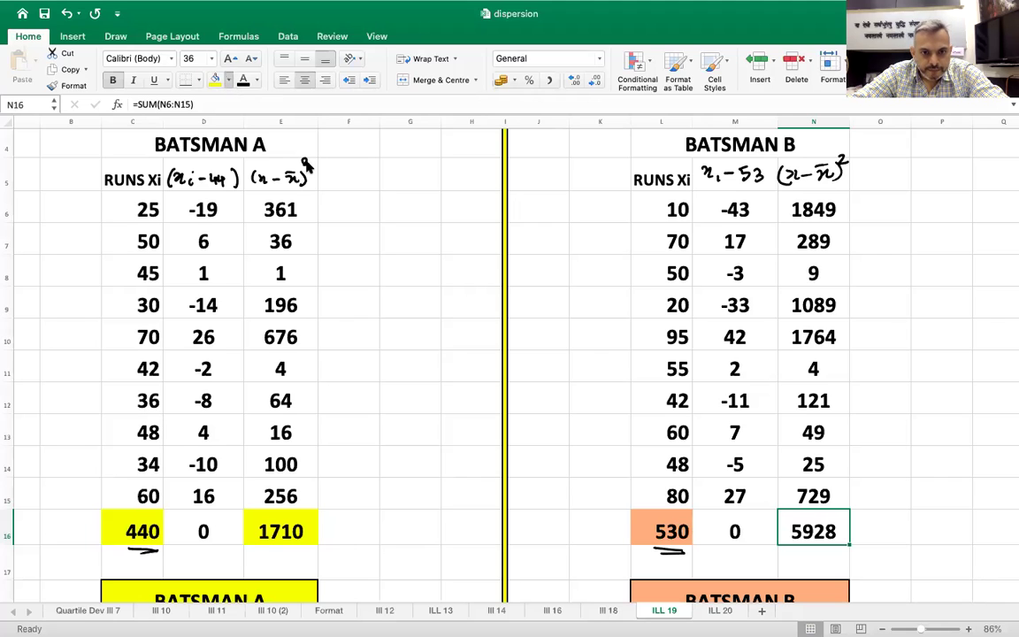
left_click(215, 79)
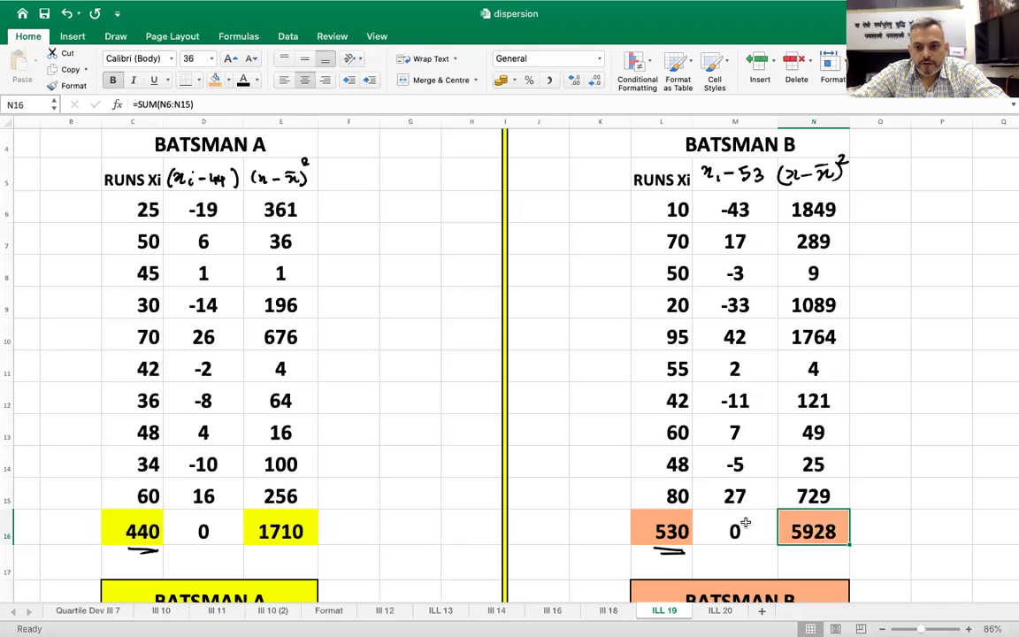
Handwrite Batsman A's standard deviation formula S_A = √(Σ(x − x̄)²/n) in black ink below the mean calculation.
scroll(746, 523, "down", 1)
scroll(746, 523, "down", 1)
scroll(745, 523, "left", 1)
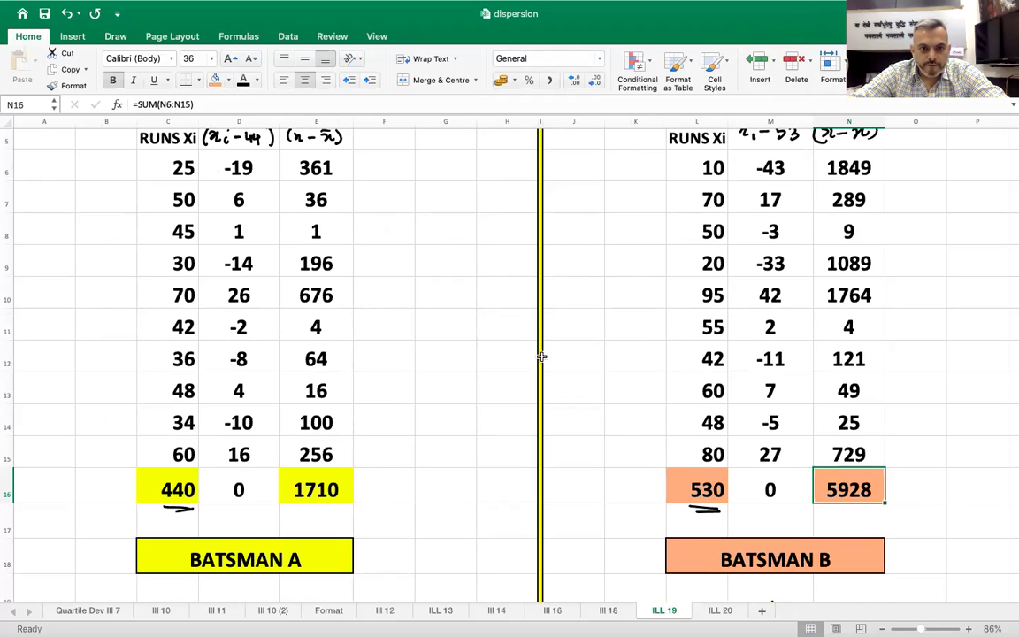
scroll(542, 358, "down", 10)
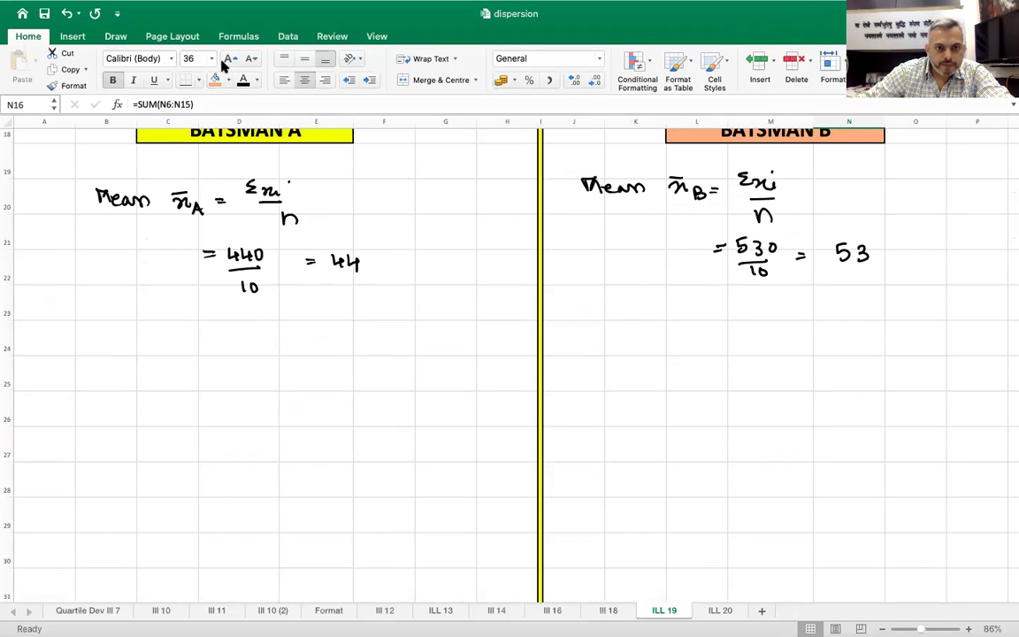
left_click(115, 37)
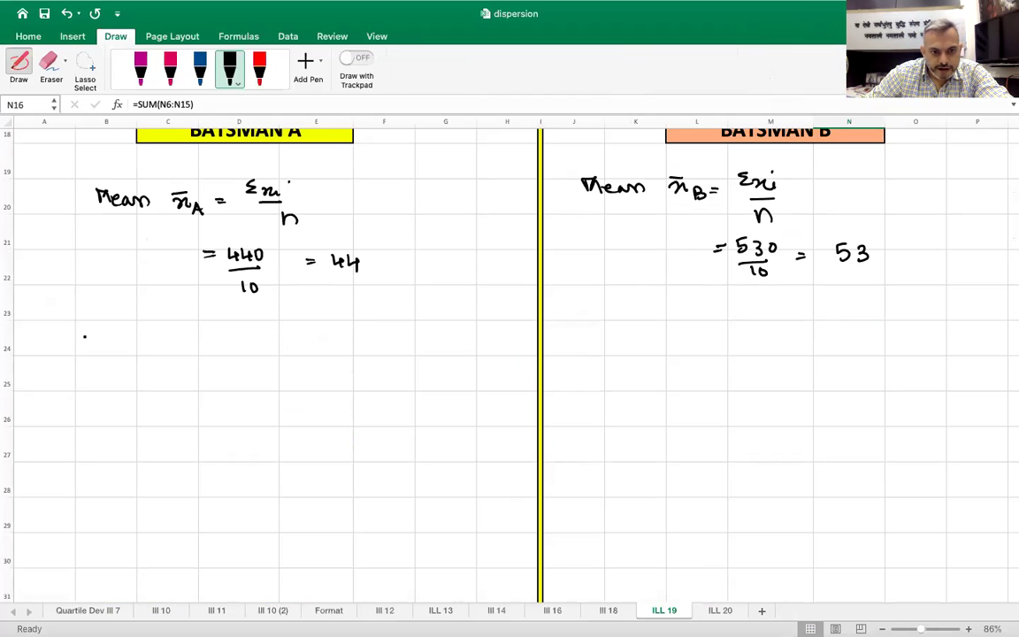
left_click_drag(89, 338, 84, 350)
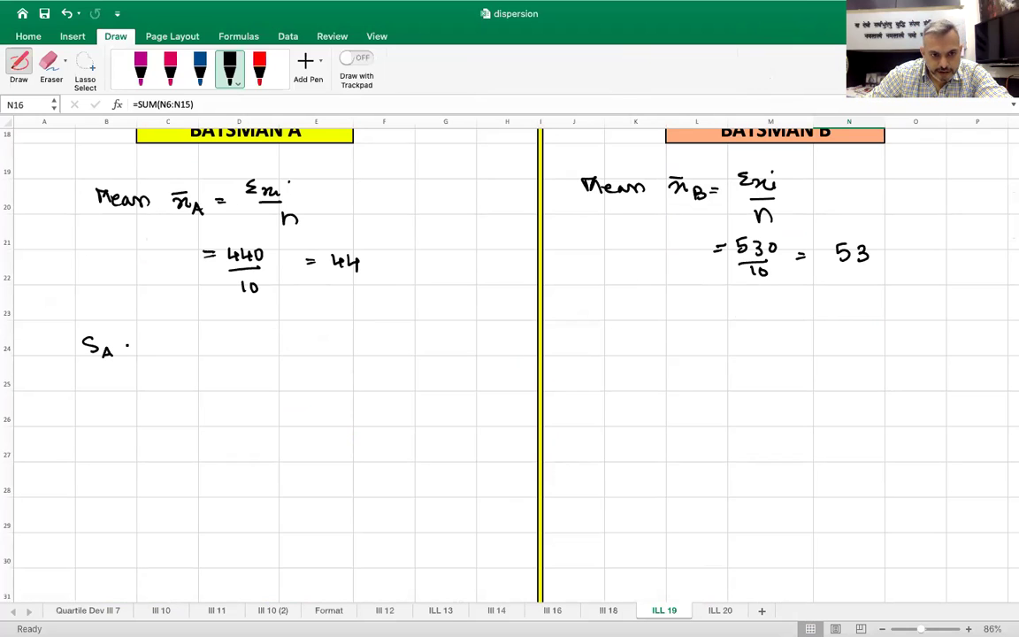
left_click_drag(166, 330, 185, 345)
mouse_move(195, 334)
left_mouse_down()
mouse_move(245, 343)
mouse_move(246, 328)
left_mouse_up()
mouse_move(259, 331)
left_mouse_down()
mouse_move(261, 343)
mouse_move(281, 334)
left_mouse_up()
mouse_move(189, 359)
left_mouse_down()
mouse_move(251, 356)
mouse_move(236, 382)
left_mouse_up()
mouse_move(137, 383)
left_mouse_down()
mouse_move(160, 398)
mouse_move(153, 311)
mouse_move(281, 316)
left_mouse_up()
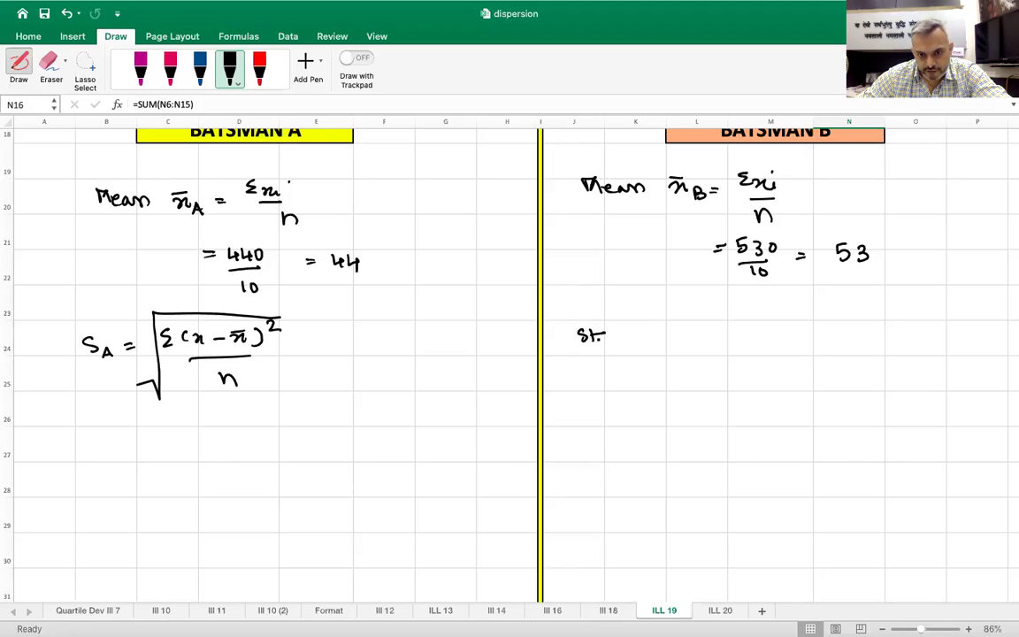
Handwrite "standard deviation" below Batsman B's mean, with the formula S_B = √(Σ(x − x̄)²/n) under it.
left_click_drag(632, 333, 815, 332)
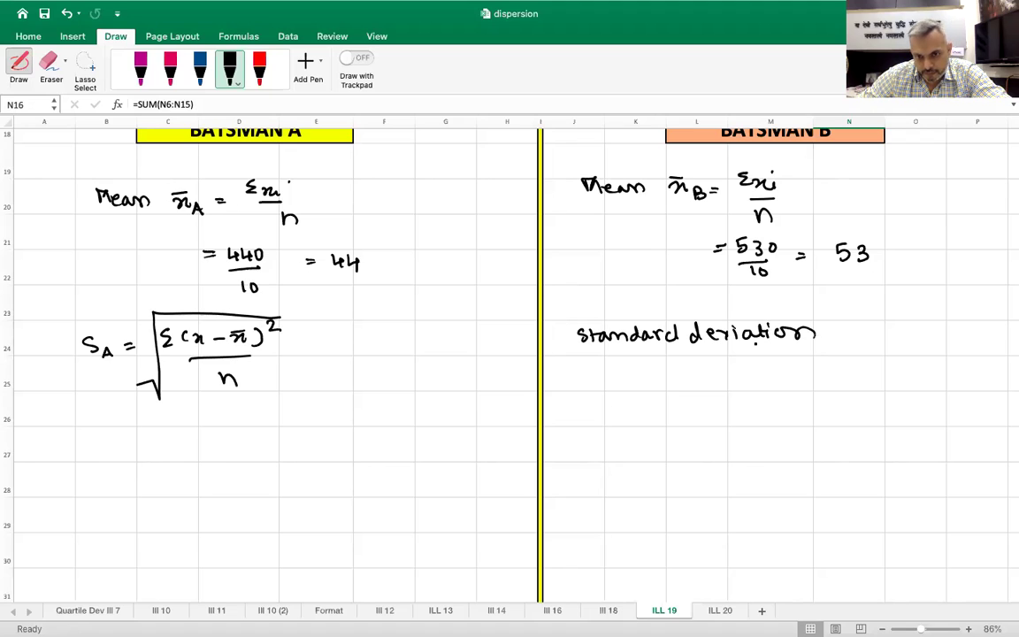
left_click_drag(636, 356, 632, 369)
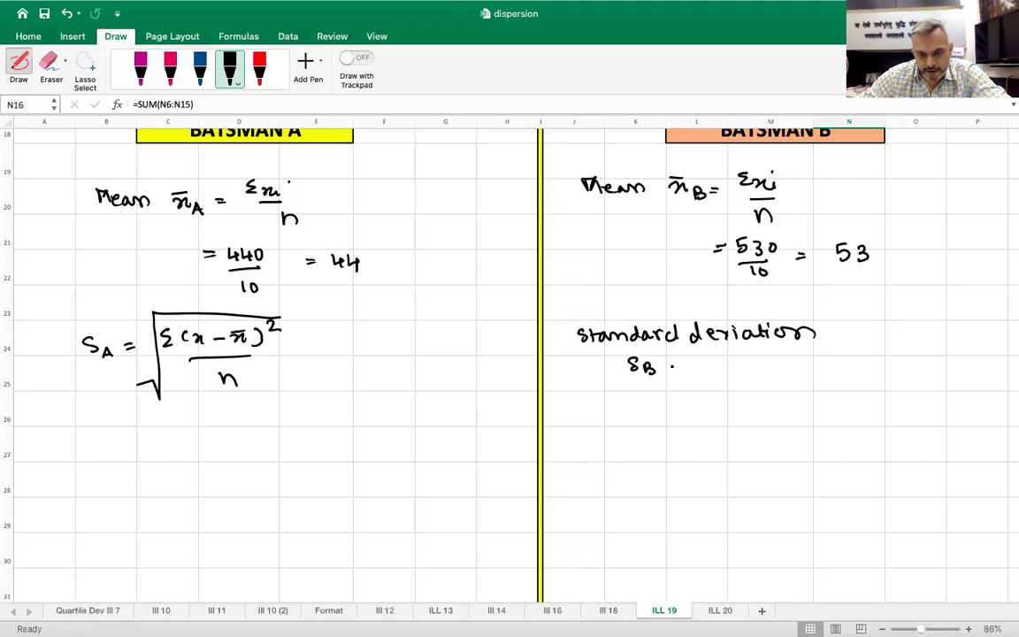
mouse_move(706, 358)
left_mouse_down()
mouse_move(714, 372)
mouse_move(808, 372)
left_mouse_up()
left_click_drag(818, 353, 826, 359)
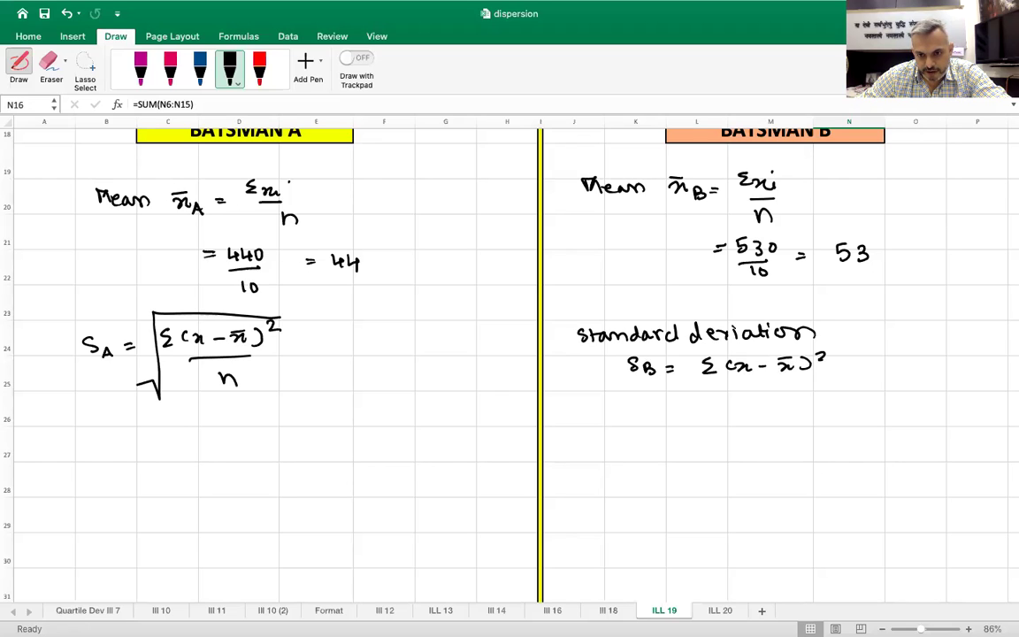
left_click_drag(729, 387, 792, 380)
mouse_move(695, 410)
left_mouse_down()
mouse_move(700, 347)
mouse_move(833, 345)
left_mouse_up()
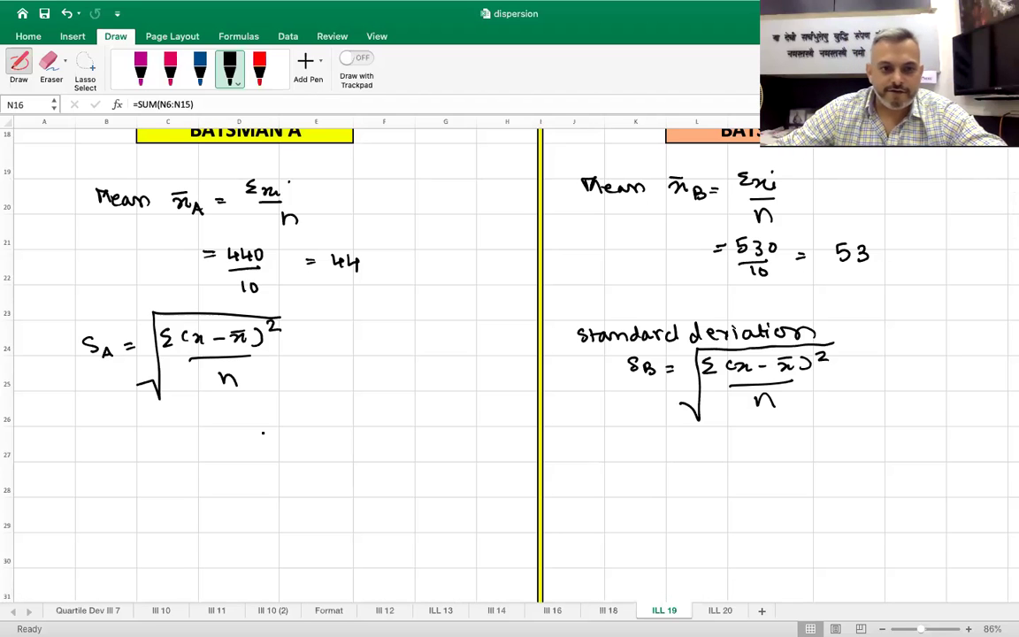
Handwrite the substituted values = √(1710/10) beside Batsman A's standard deviation formula, with an equals sign starting the line below.
left_click_drag(129, 438, 139, 439)
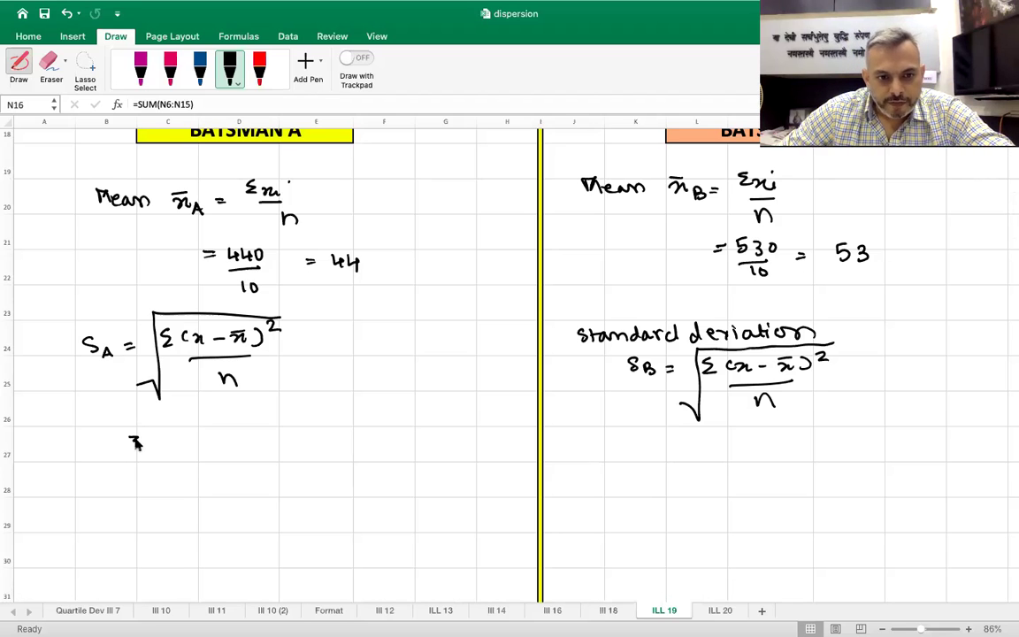
scroll(221, 414, "up", 5)
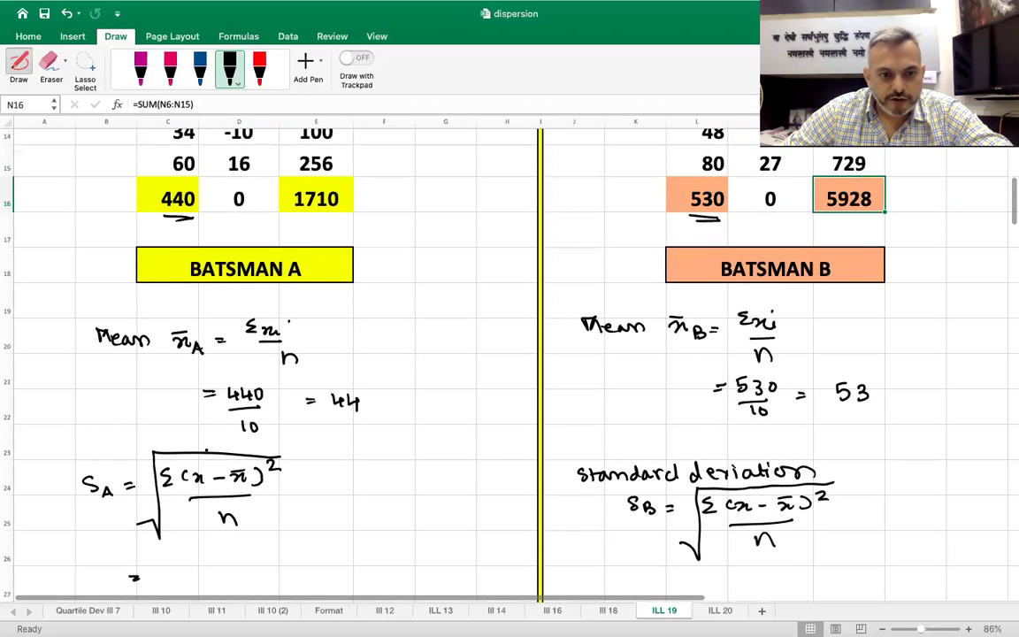
scroll(293, 387, "down", 4)
mouse_move(308, 371)
left_mouse_down()
mouse_move(381, 369)
mouse_move(395, 355)
mouse_move(411, 377)
mouse_move(379, 405)
left_mouse_up()
left_click(410, 376)
left_click(373, 400)
mouse_move(394, 392)
left_mouse_down()
mouse_move(344, 345)
mouse_move(422, 345)
left_mouse_up()
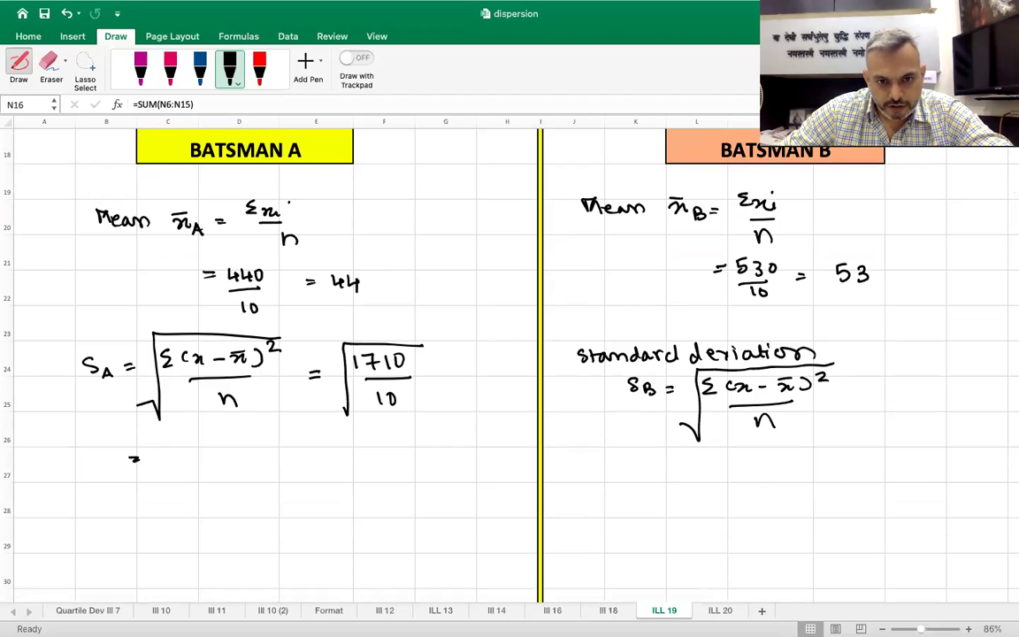
Complete Batsman A's standard deviation in handwriting as √171 = 13.08 Runs and add the unit "Runs" after the mean 44.
mouse_move(167, 453)
left_mouse_down()
mouse_move(220, 436)
mouse_move(212, 462)
left_mouse_up()
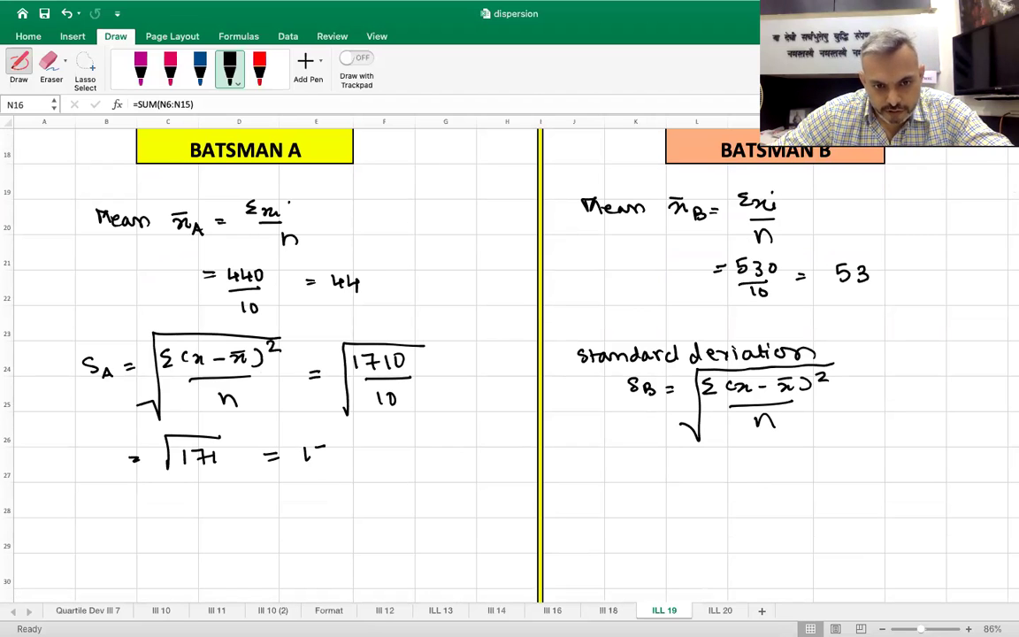
left_click_drag(362, 447, 443, 459)
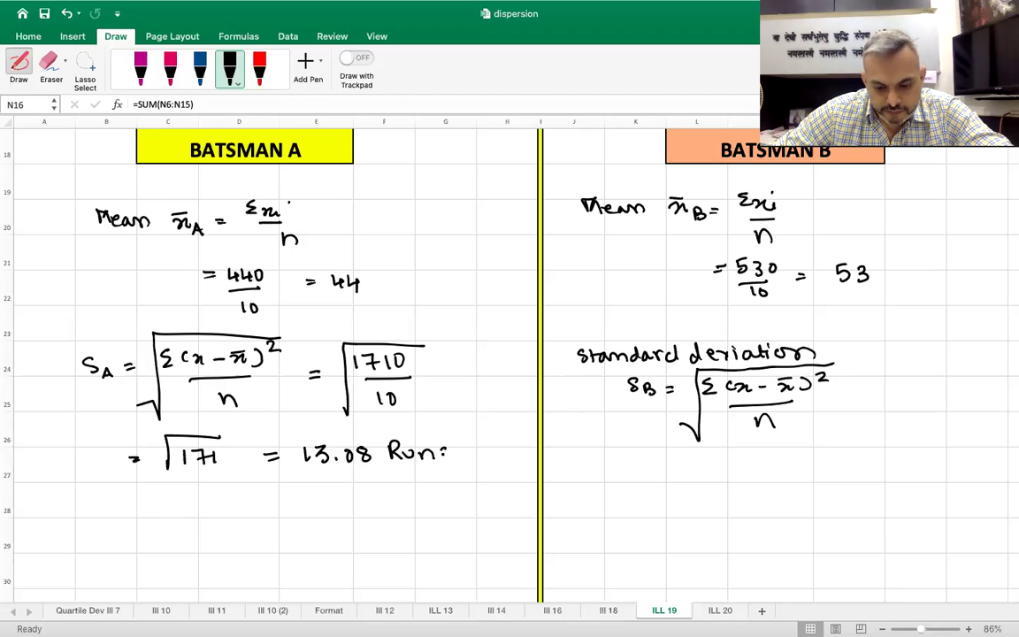
mouse_move(379, 274)
left_mouse_down()
mouse_move(391, 291)
mouse_move(434, 290)
left_mouse_up()
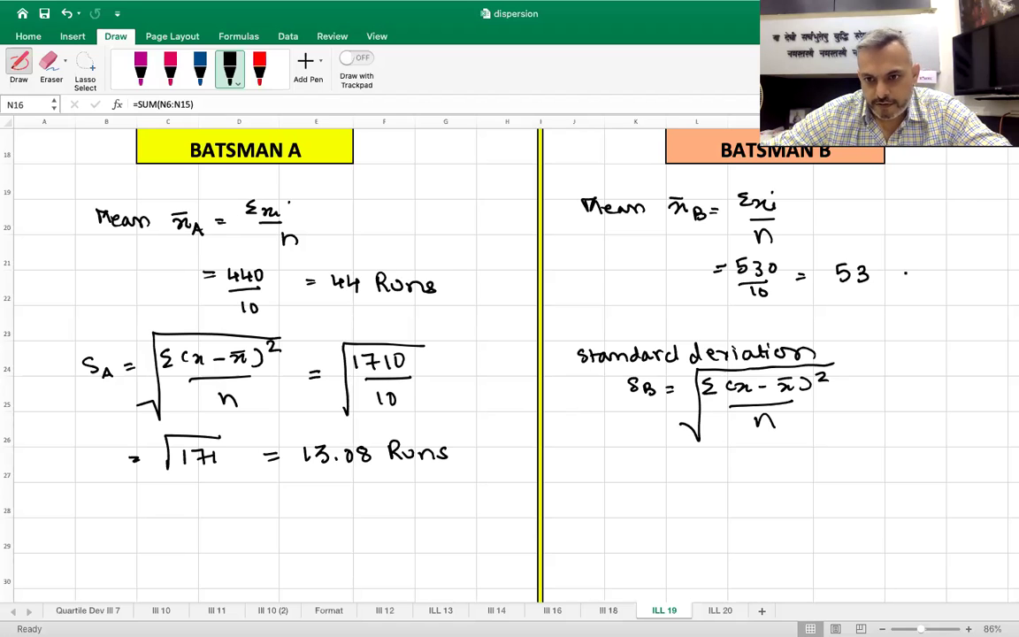